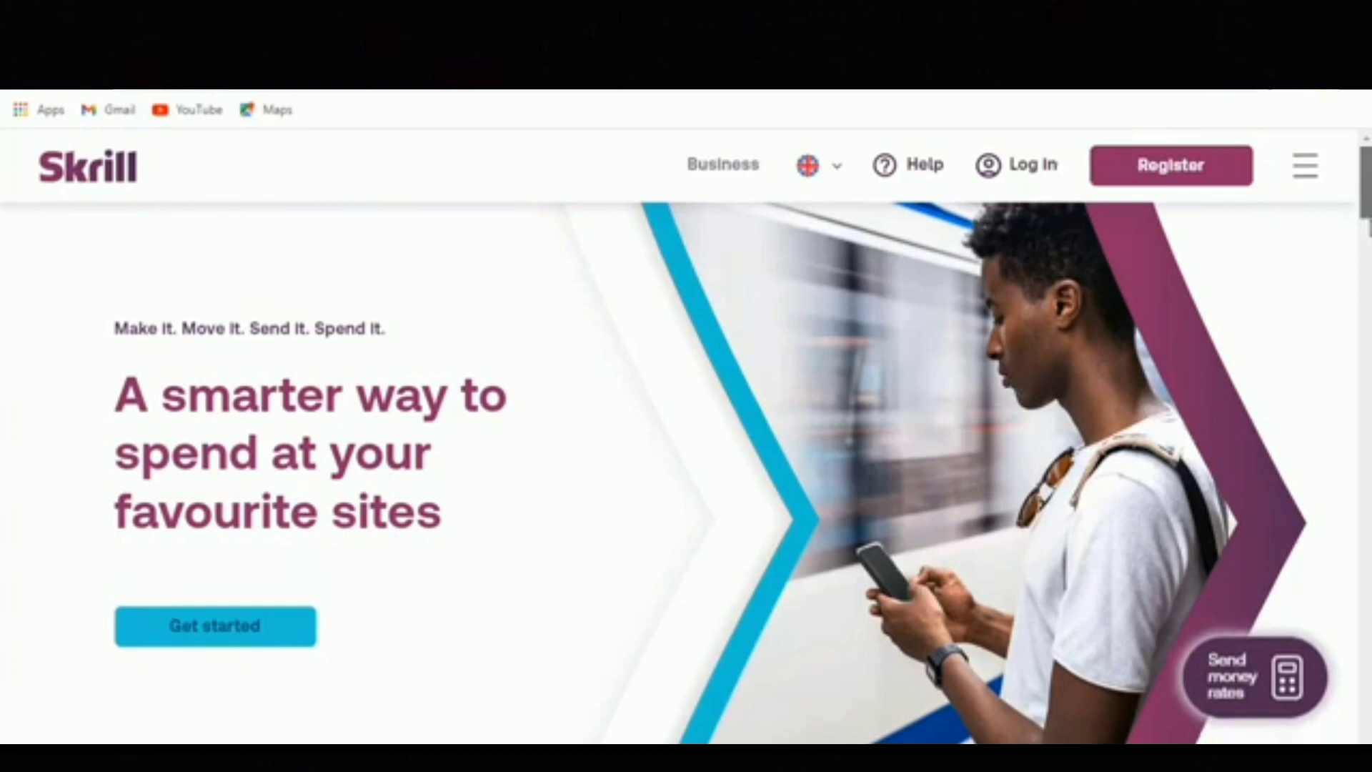
# Browse down the Skrill homepage and go to the Register sign-up page.
pyautogui.moveTo(1364, 182); pyautogui.dragTo(1365, 291)
pyautogui.scroll(-5, 679, 472)
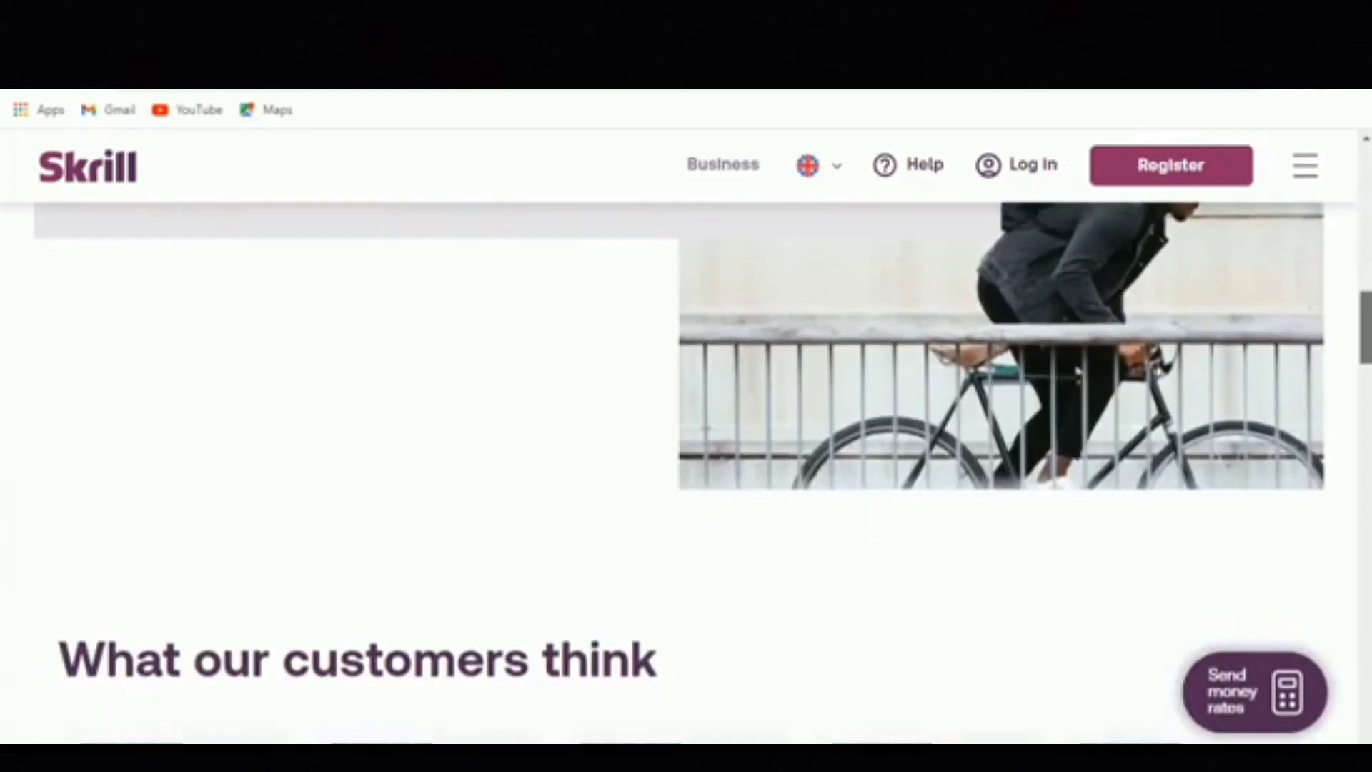
pyautogui.moveTo(1366, 335); pyautogui.dragTo(1365, 195)
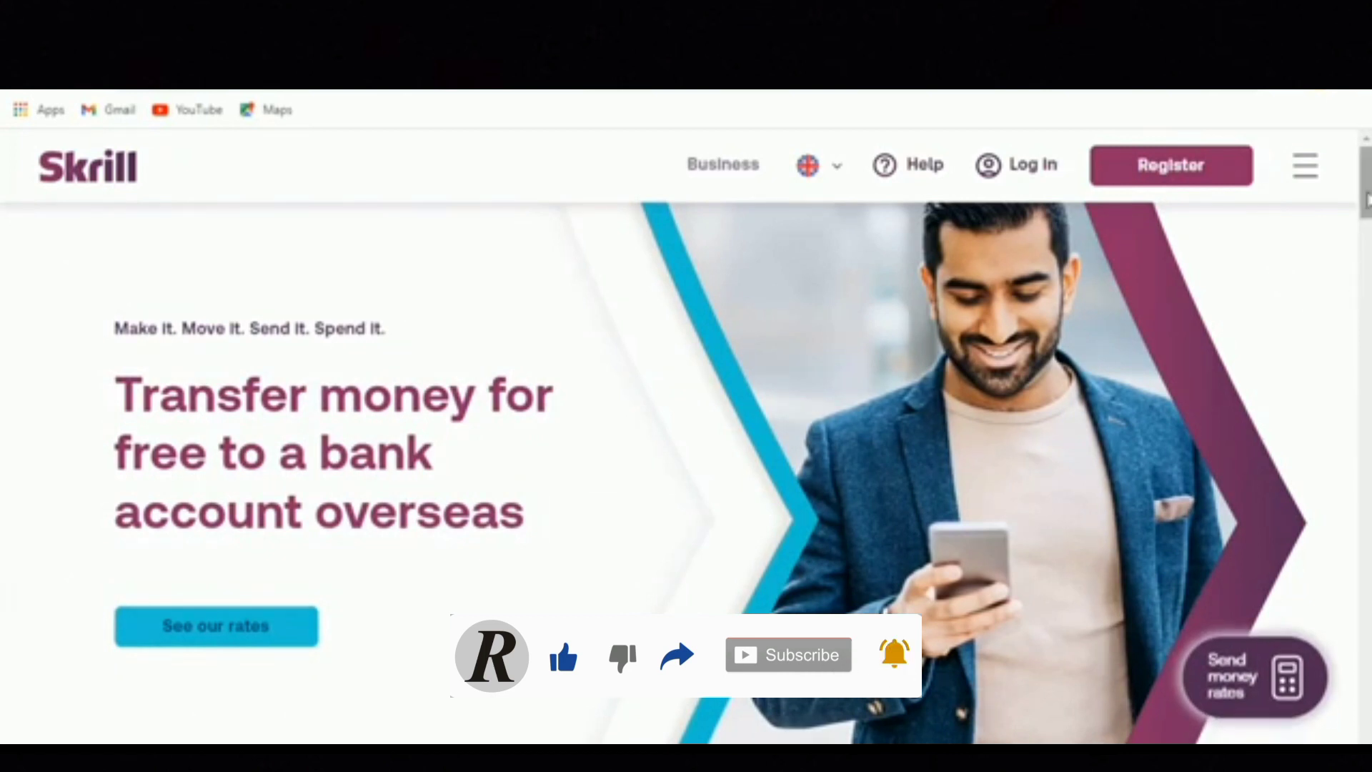
pyautogui.scroll(-4, 1362, 276)
pyautogui.scroll(4, 1362, 236)
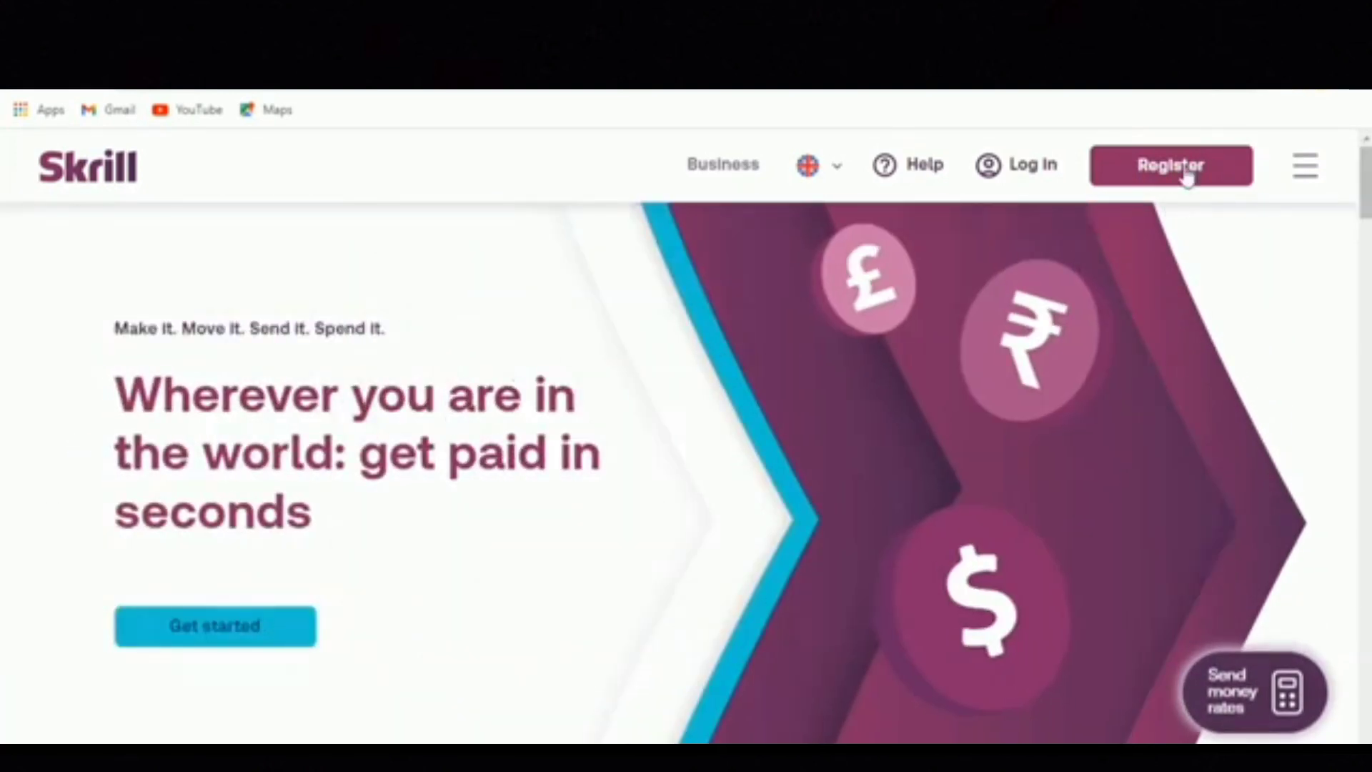
pyautogui.click(1186, 172)
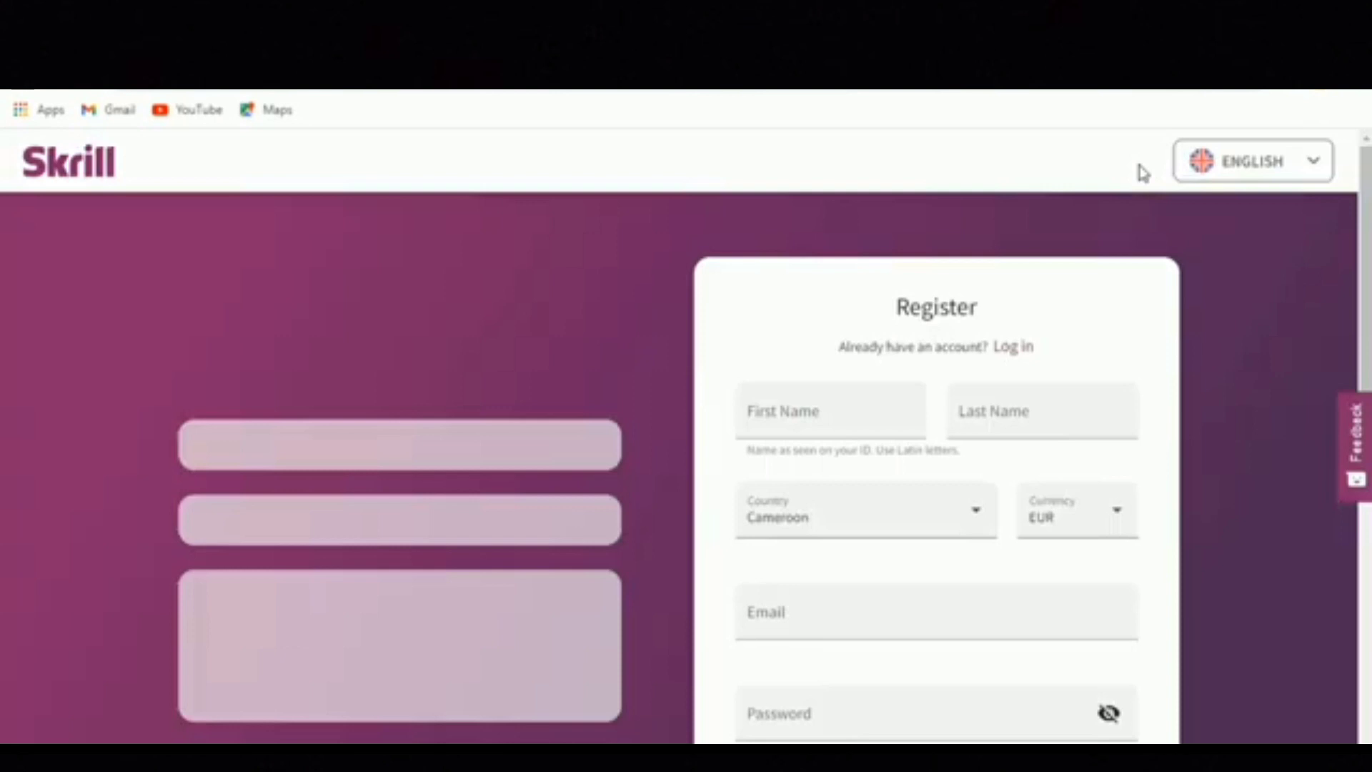
# Enter the first name, then fill the last name from the suggestion.
pyautogui.scroll(-2, 728, 496)
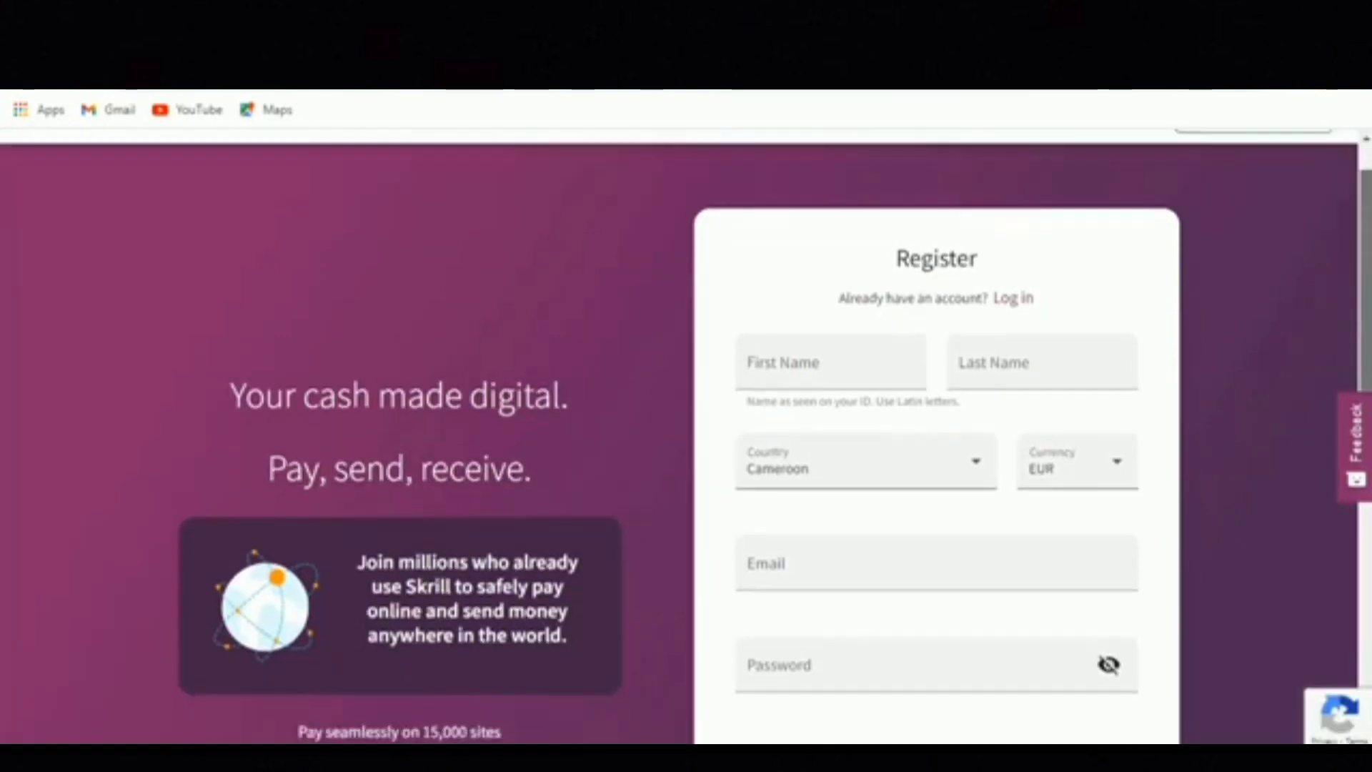
pyautogui.scroll(1, 786, 496)
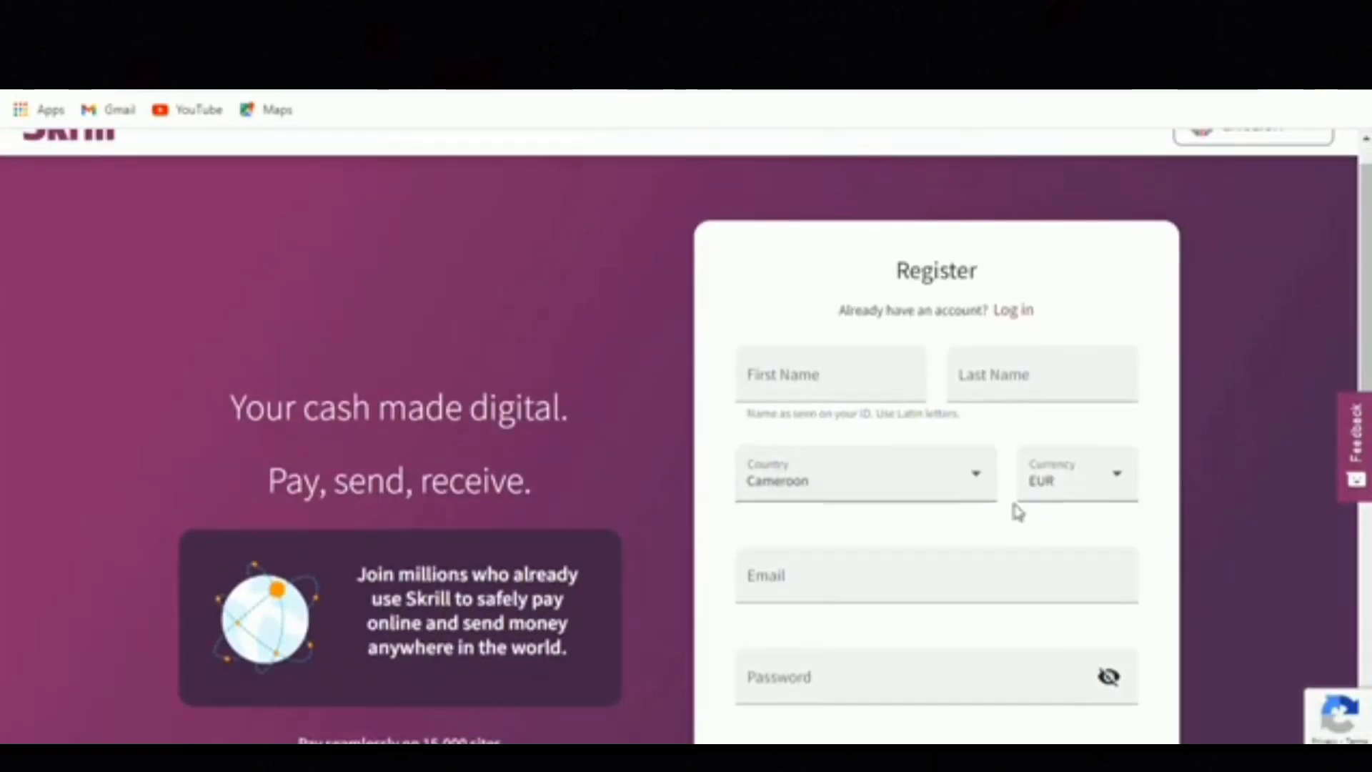
pyautogui.scroll(-4, 836, 655)
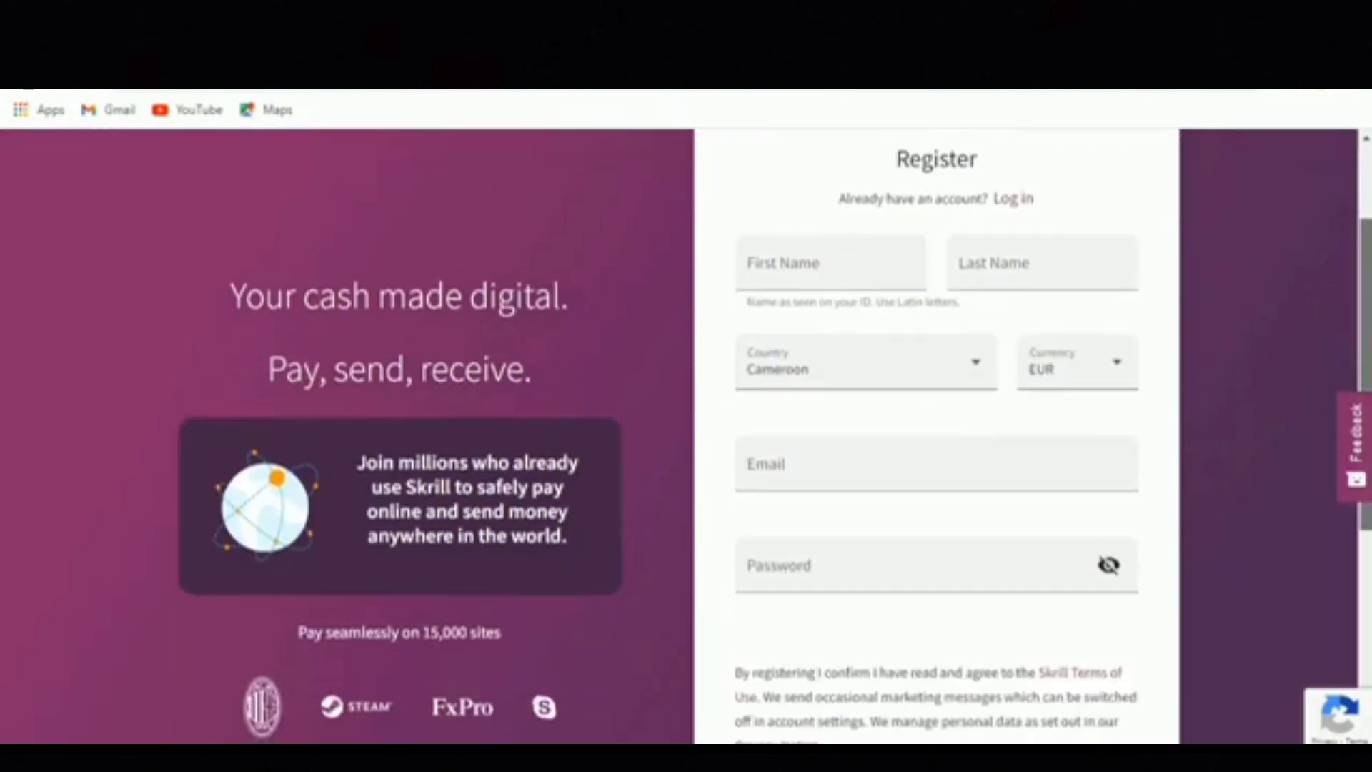
pyautogui.scroll(4, 686, 429)
pyautogui.click(794, 404)
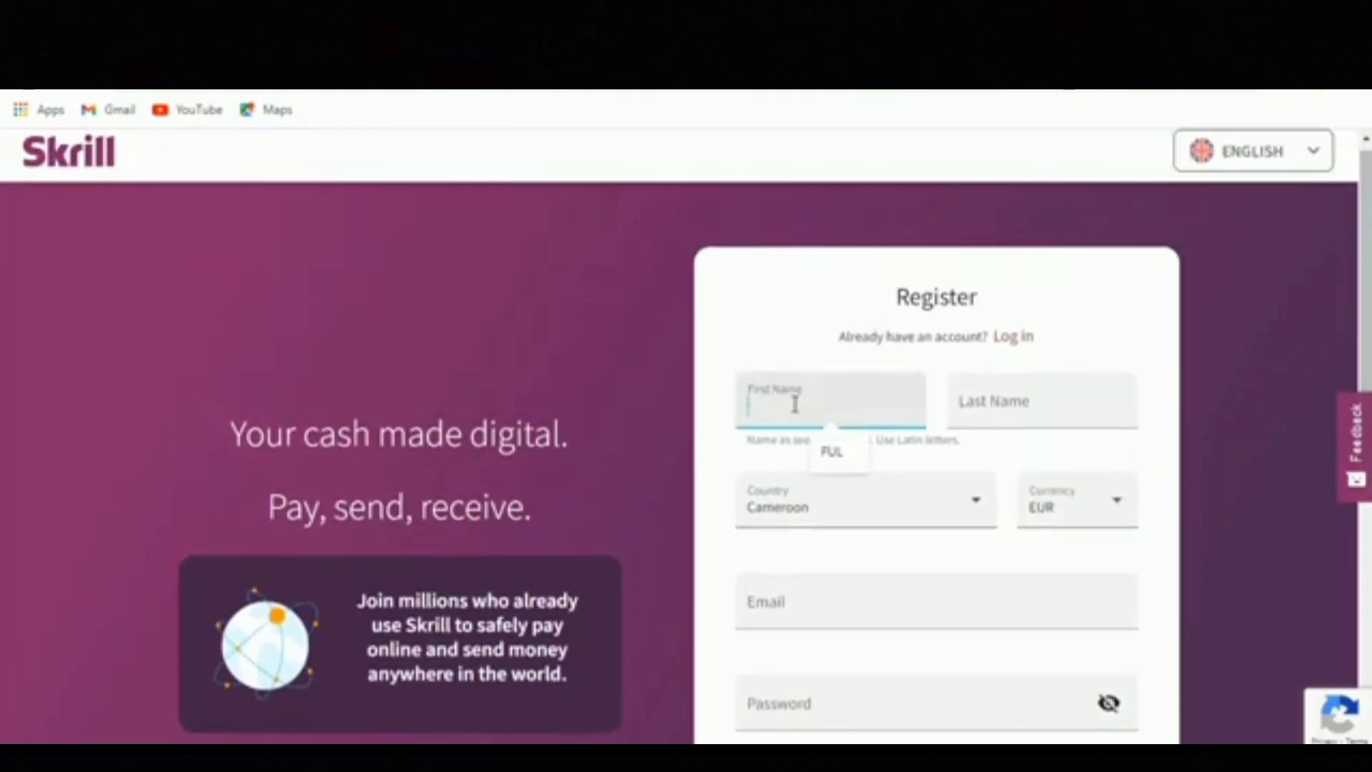
pyautogui.write('fu')
pyautogui.press('BackSpace')
pyautogui.press('BackSpace')
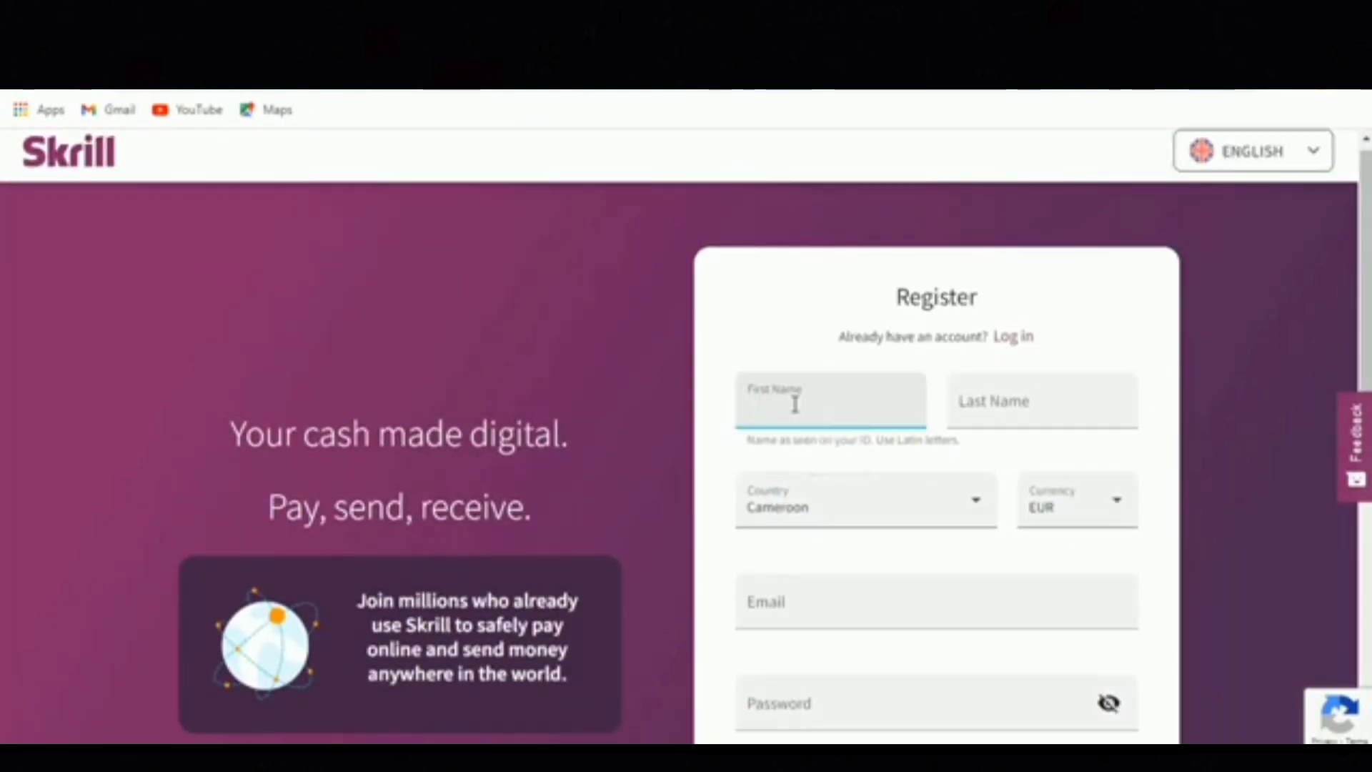
pyautogui.write('FUL')
pyautogui.click(973, 402)
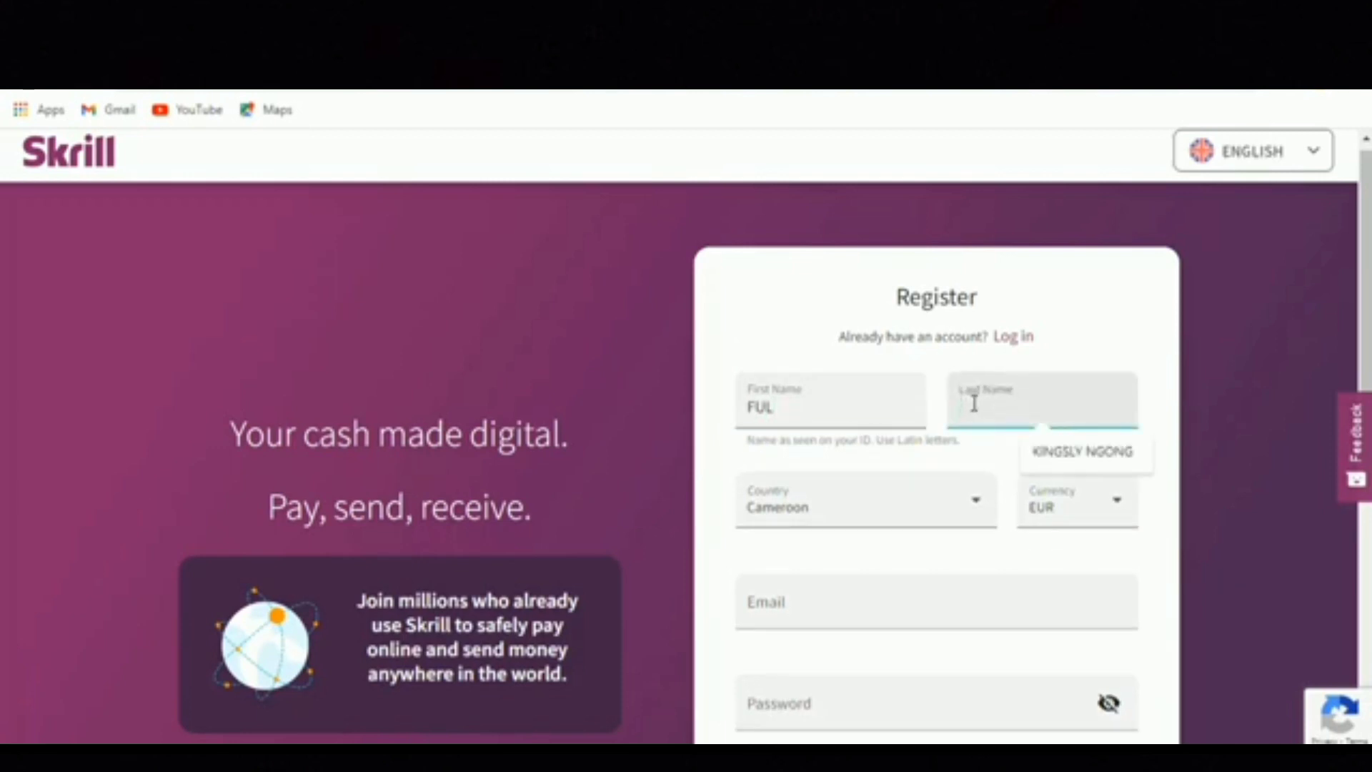
pyautogui.click(1031, 453)
# Set the country to Cameroon and the account currency to USD.
pyautogui.click(979, 511)
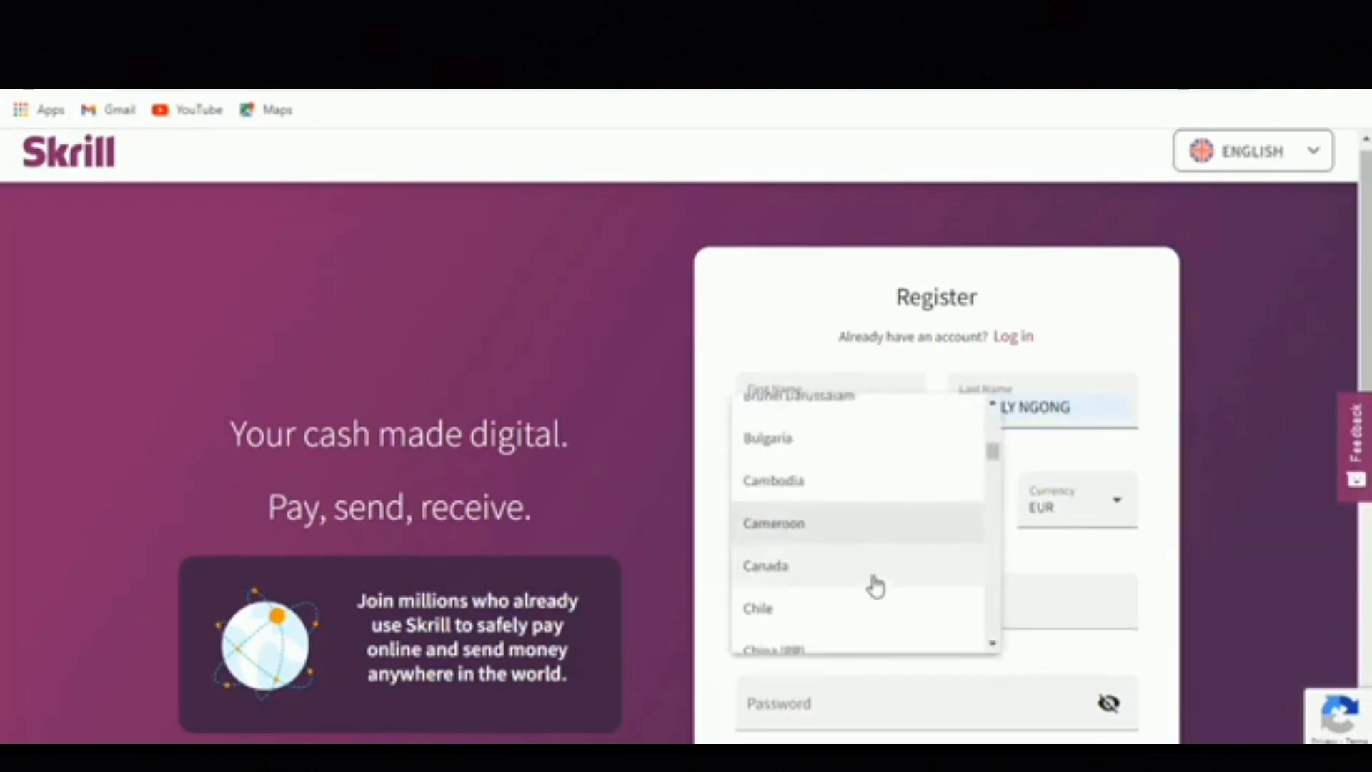
pyautogui.moveTo(990, 455)
pyautogui.mouseDown()
pyautogui.moveTo(996, 473)
pyautogui.moveTo(995, 453)
pyautogui.mouseUp()
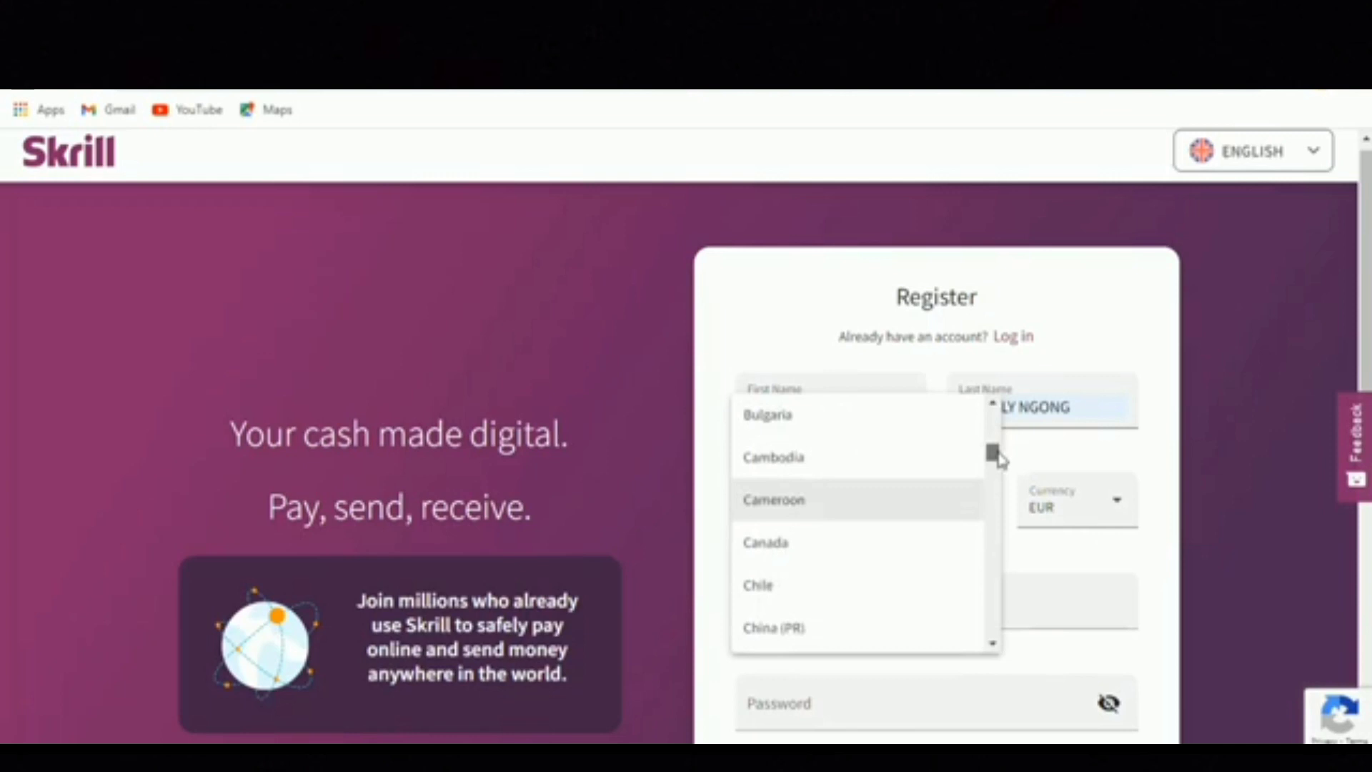
pyautogui.click(955, 515)
pyautogui.click(1119, 510)
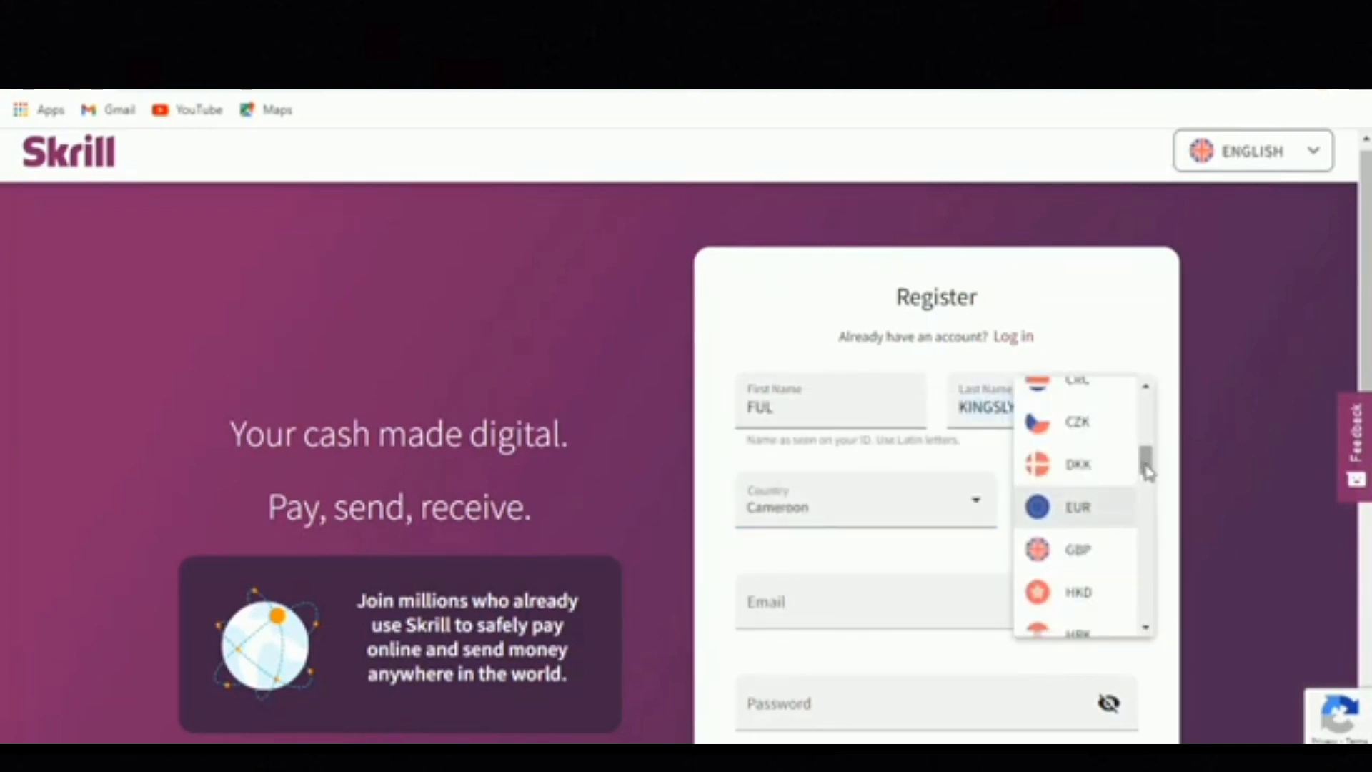
pyautogui.moveTo(1148, 465); pyautogui.dragTo(1151, 612)
pyautogui.click(1091, 598)
# Enter the e-mail address and the account password, checking it with the show/hide toggle.
pyautogui.click(981, 612)
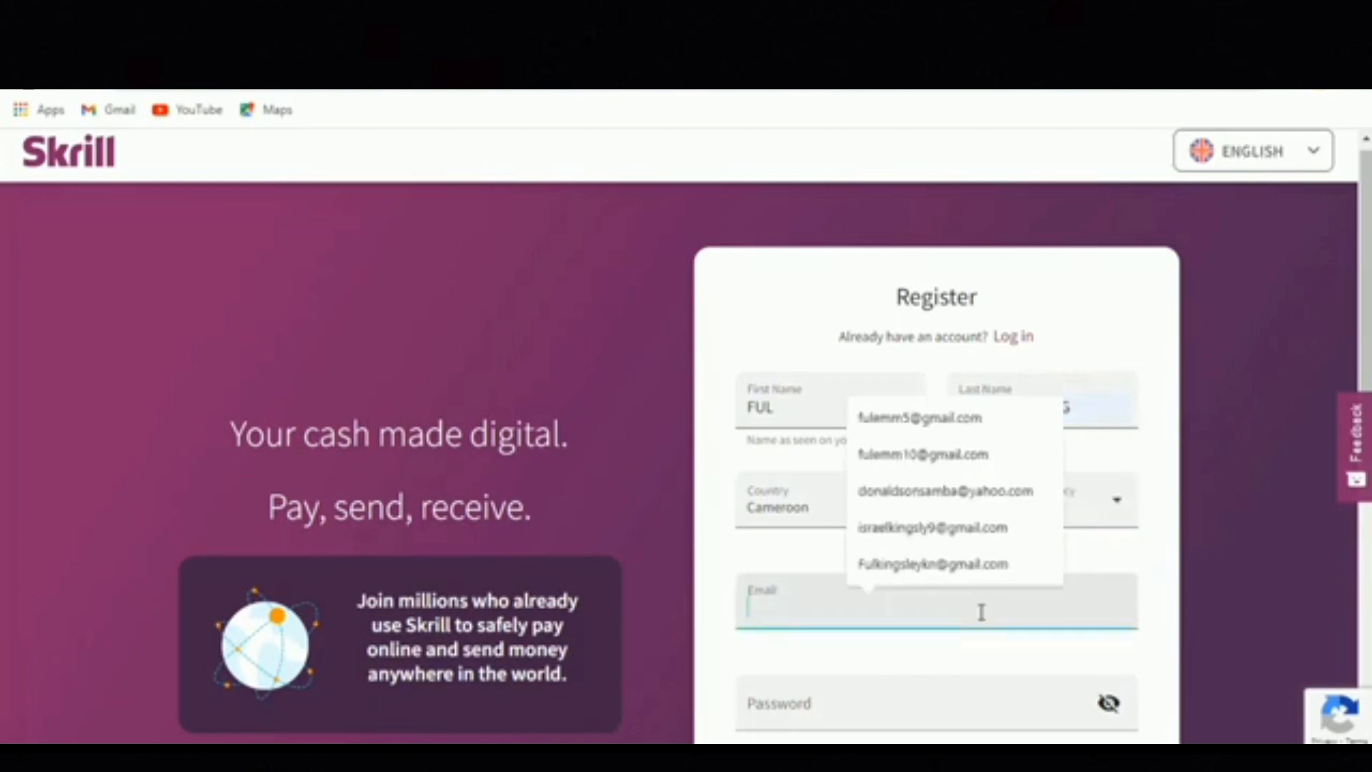
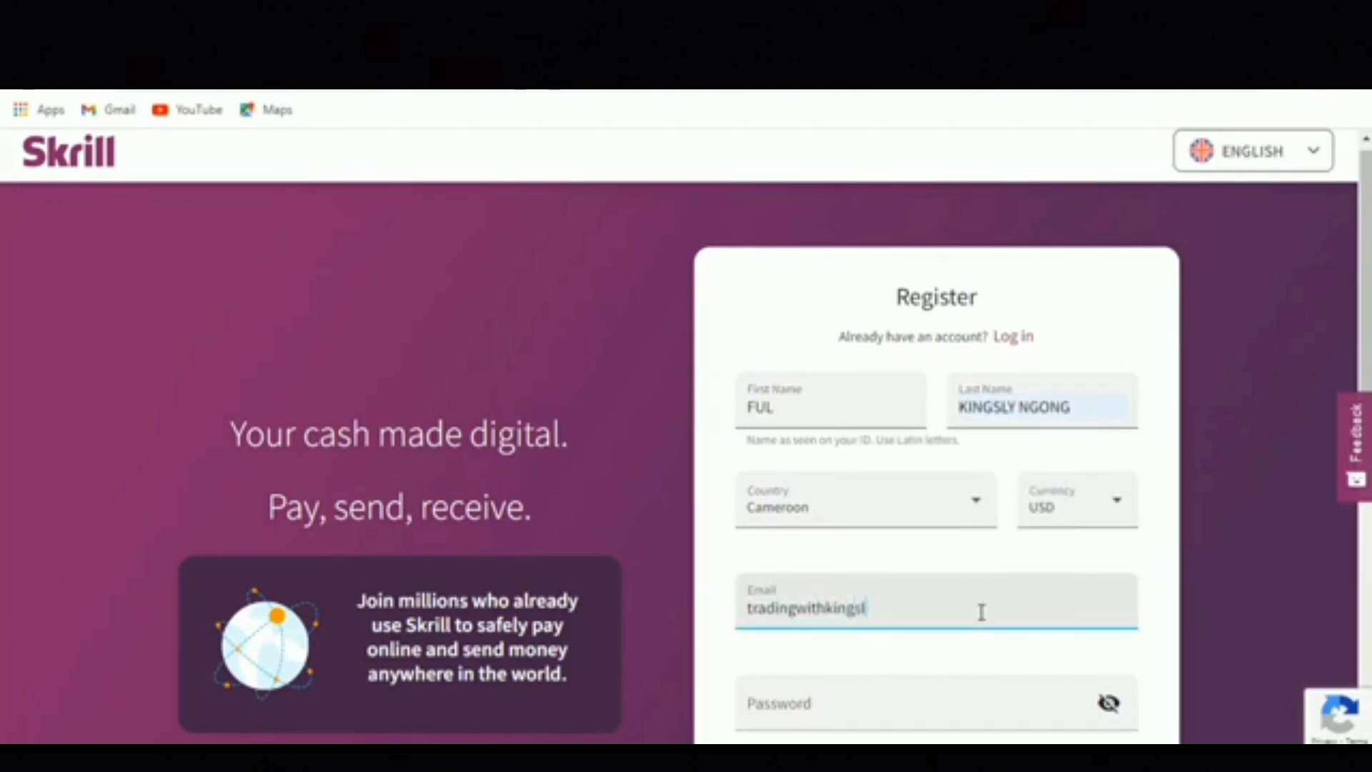
pyautogui.scroll(-2, 893, 607)
pyautogui.click(784, 591)
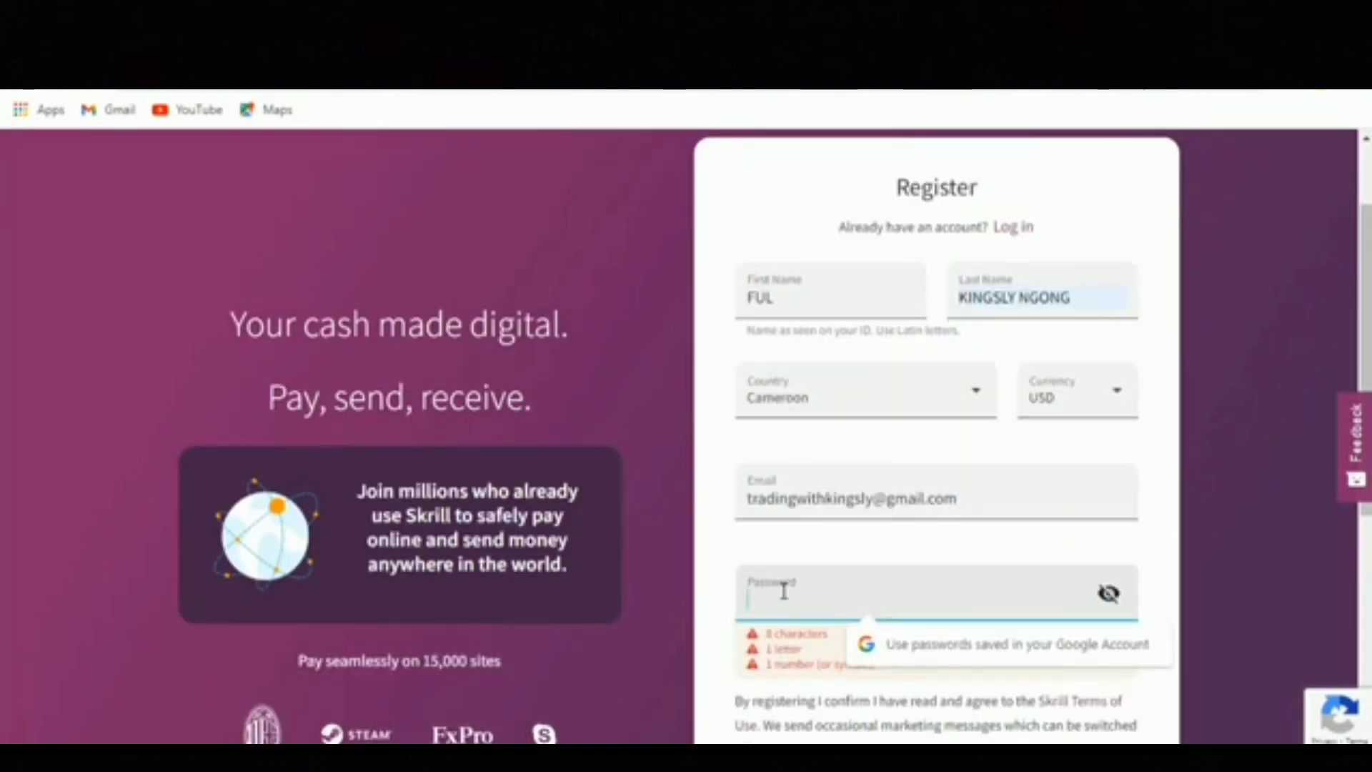
pyautogui.press('BackSpace')
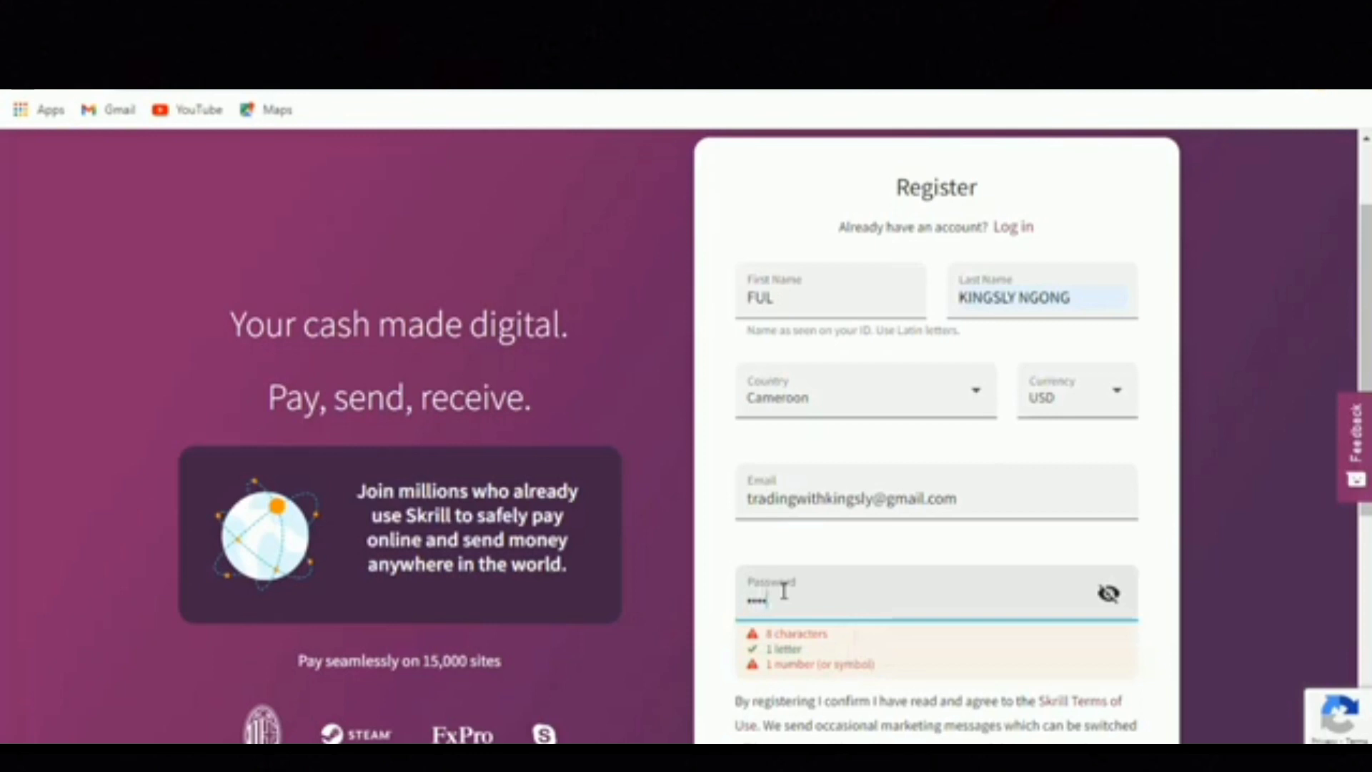
pyautogui.click(1108, 592)
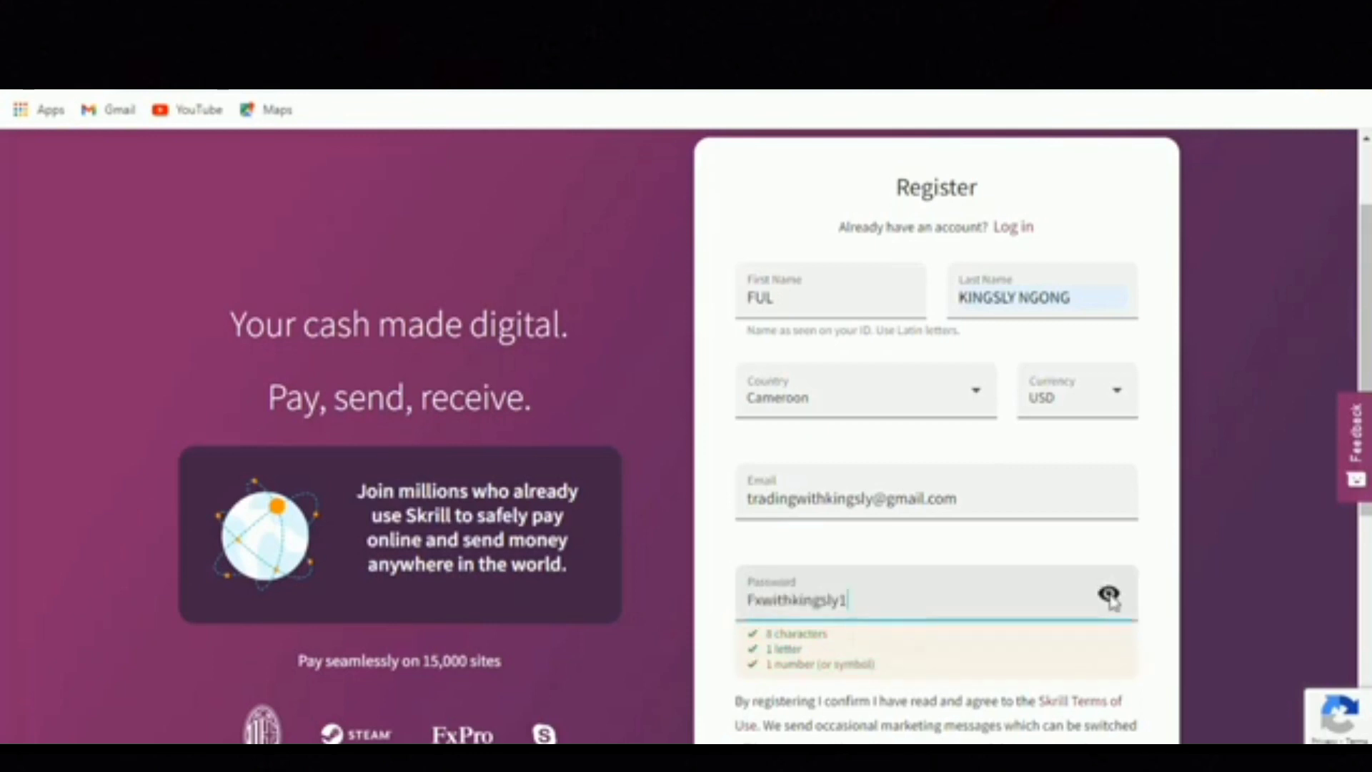
pyautogui.click(1108, 593)
pyautogui.scroll(-3, 1108, 593)
# Submit the registration, then pick the Pay online card on the welcome page.
pyautogui.click(1096, 571)
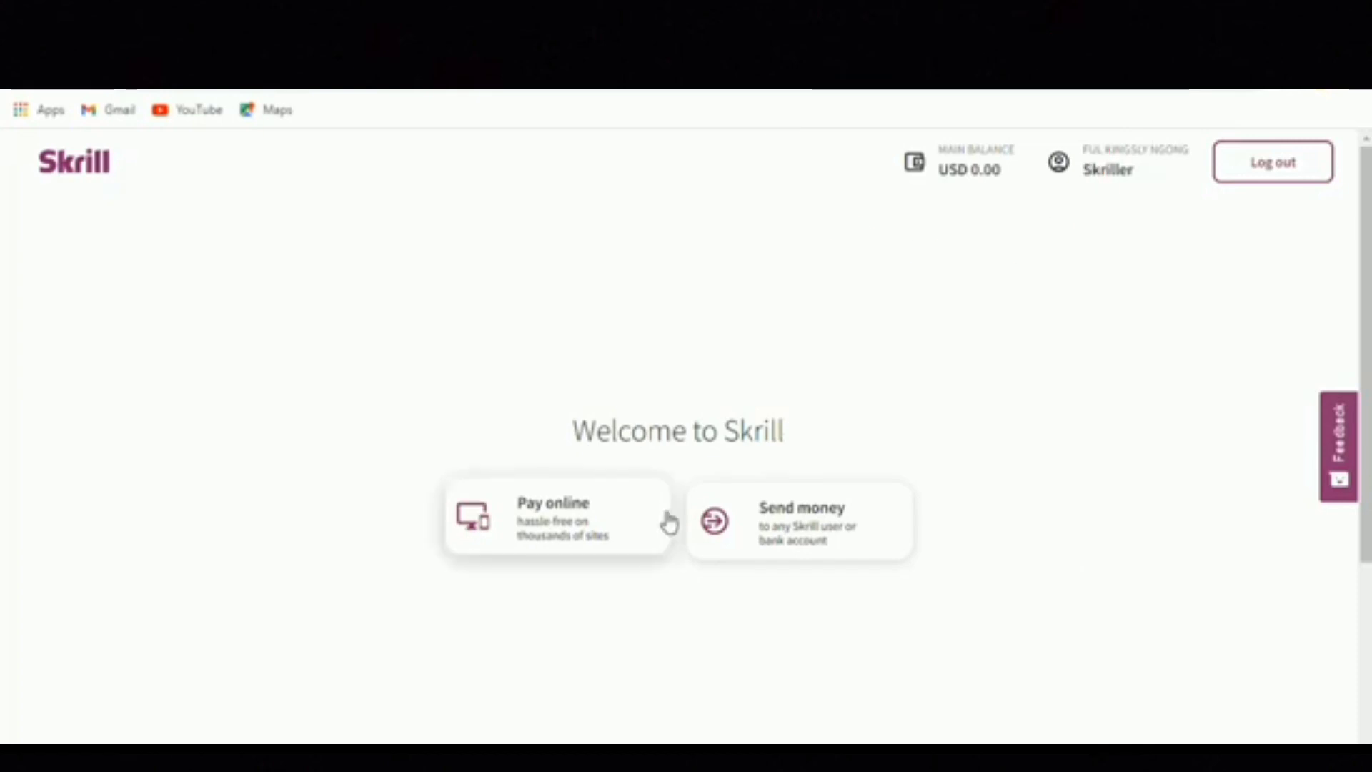
pyautogui.click(551, 532)
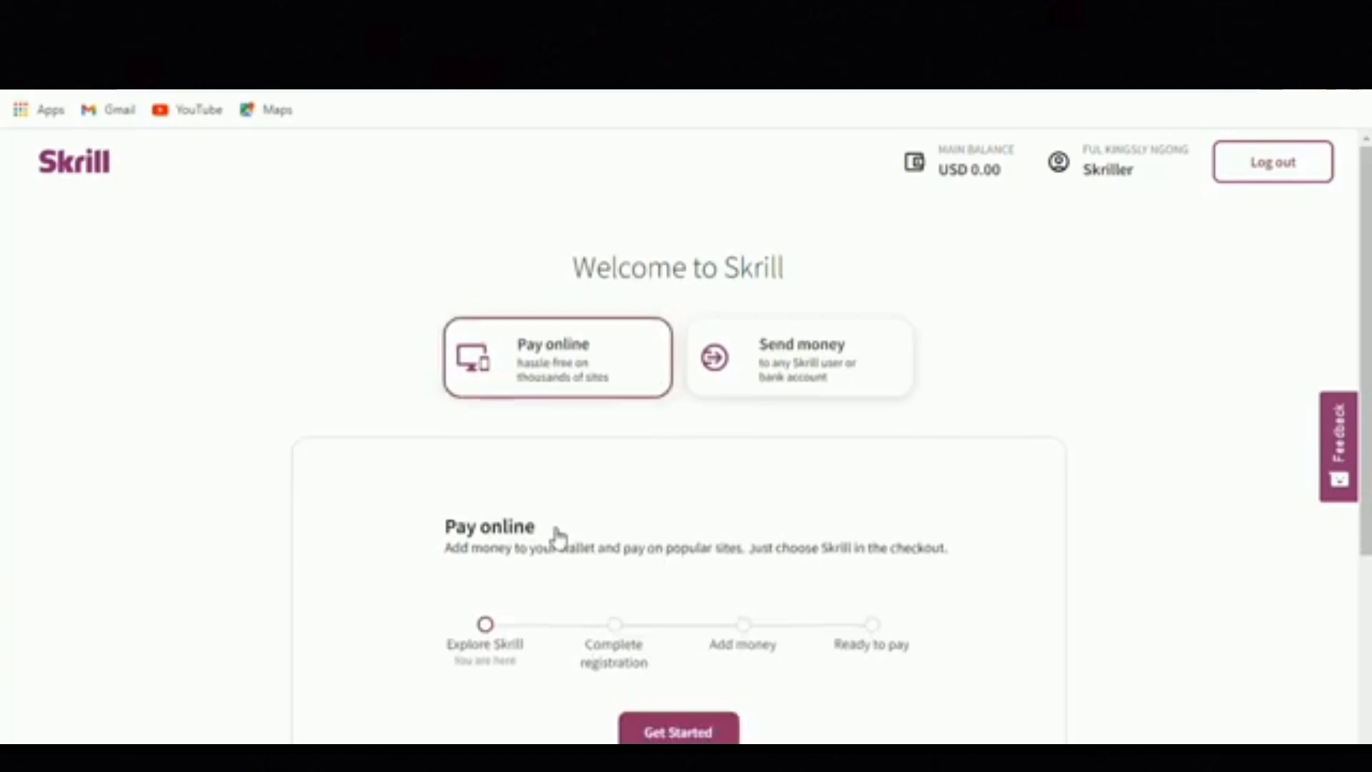
pyautogui.scroll(-2, 785, 585)
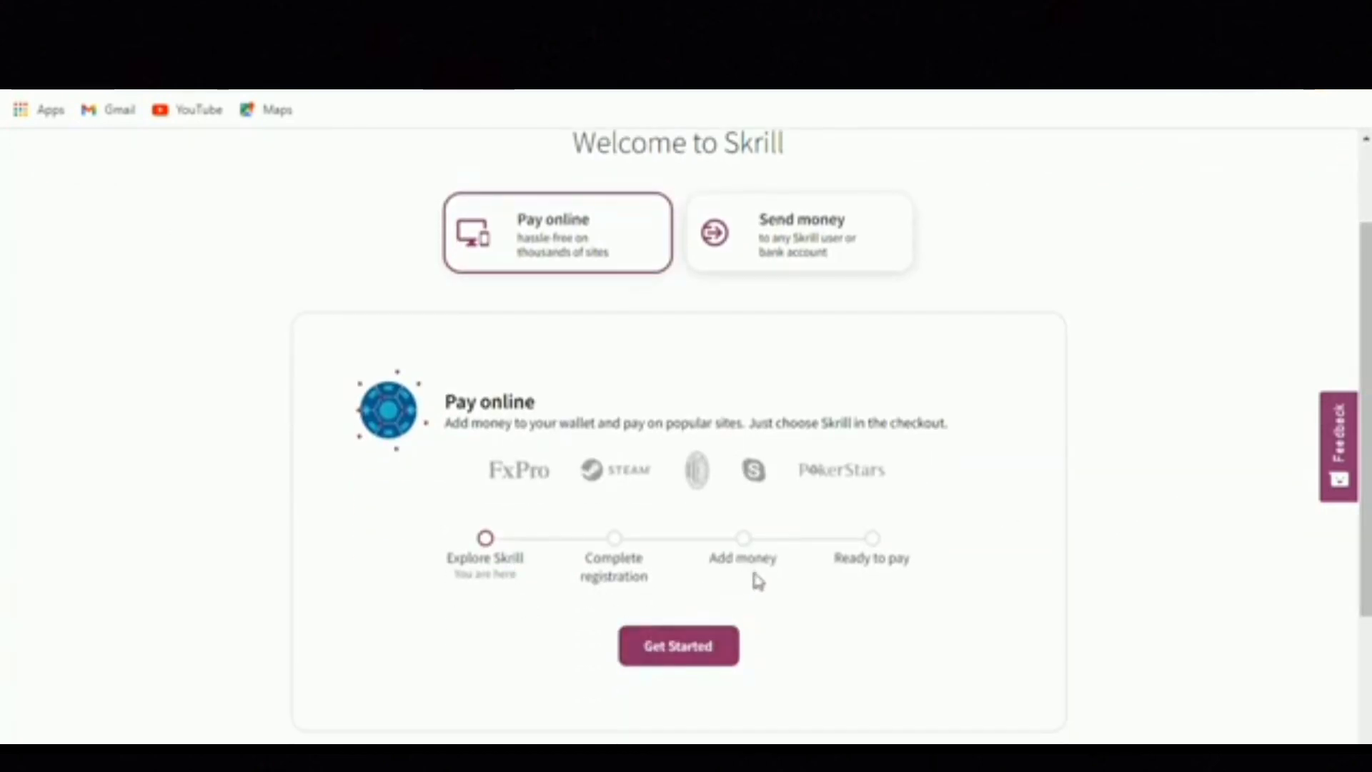
# Complete the registration details with street address, city and postal code, then submit.
pyautogui.click(680, 659)
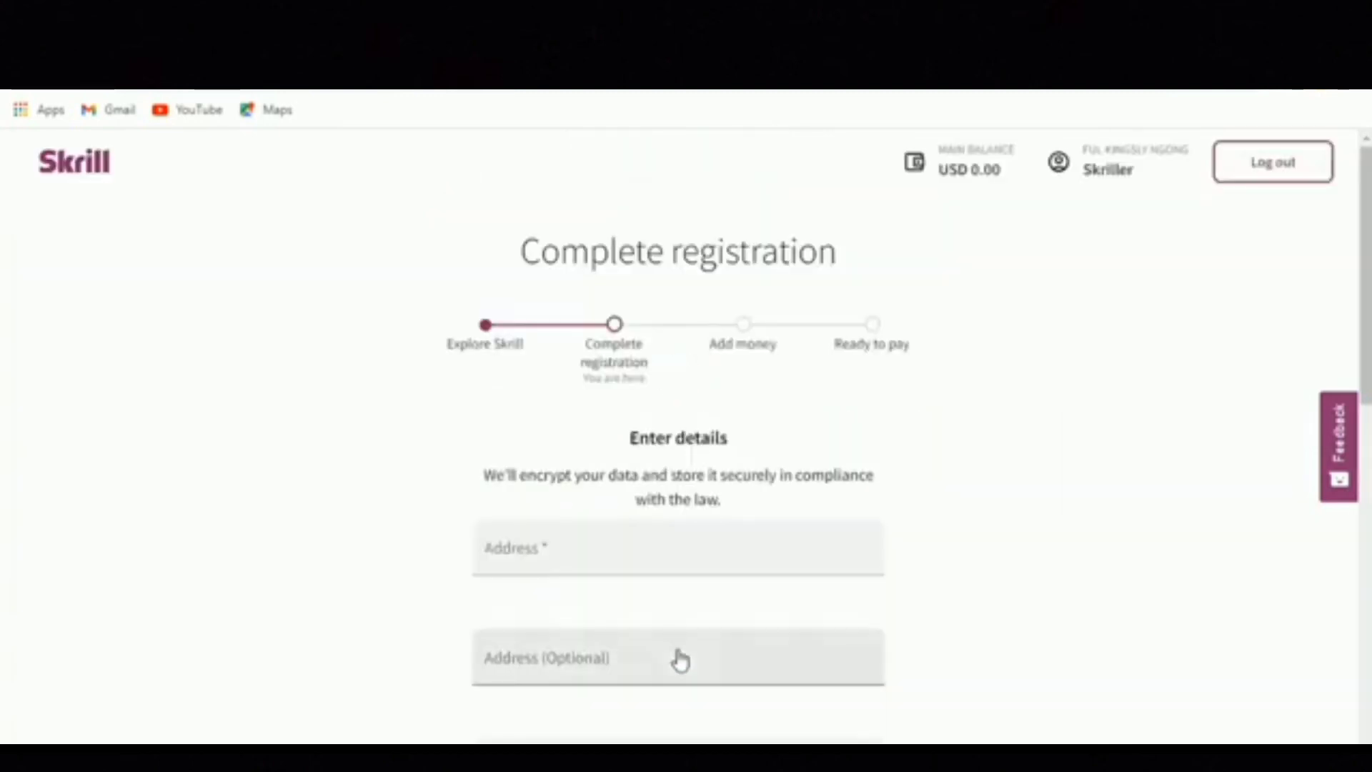
pyautogui.scroll(-2, 614, 522)
pyautogui.click(552, 388)
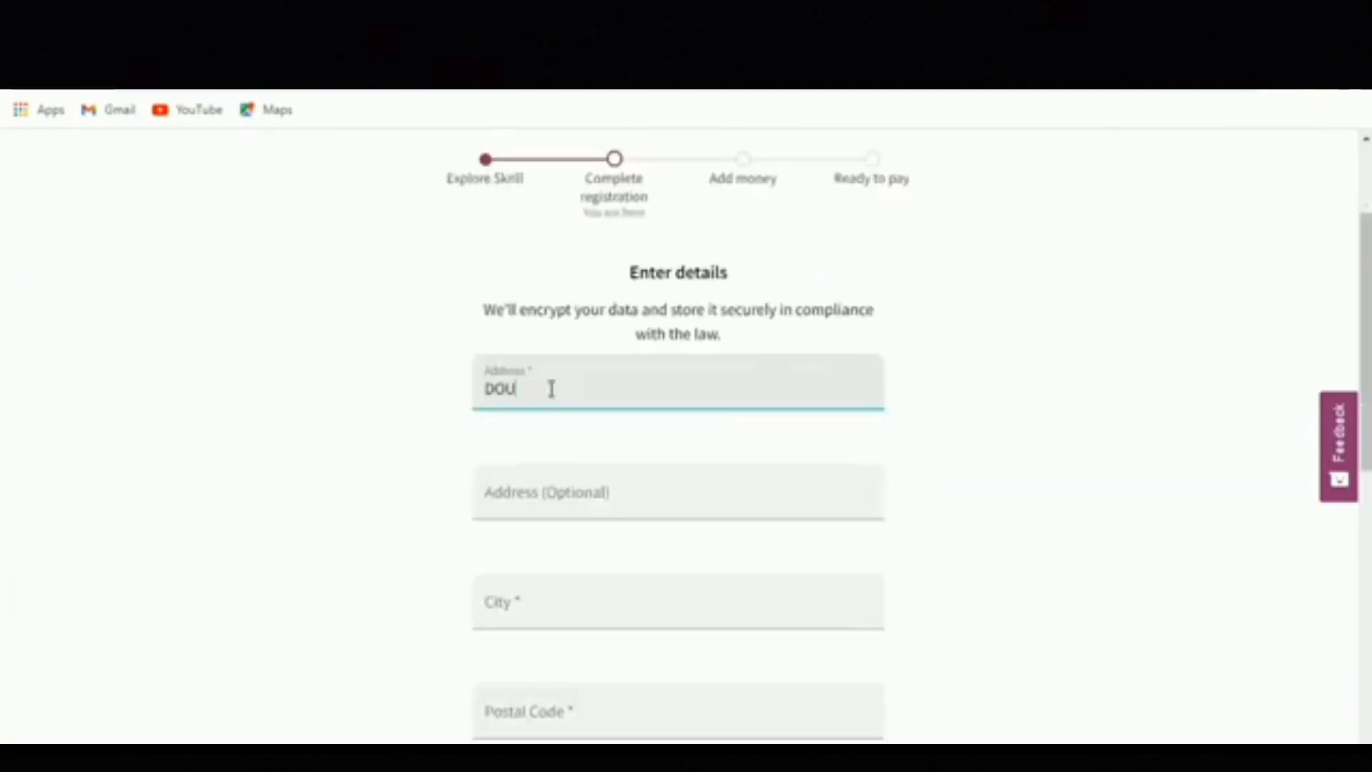
pyautogui.click(511, 604)
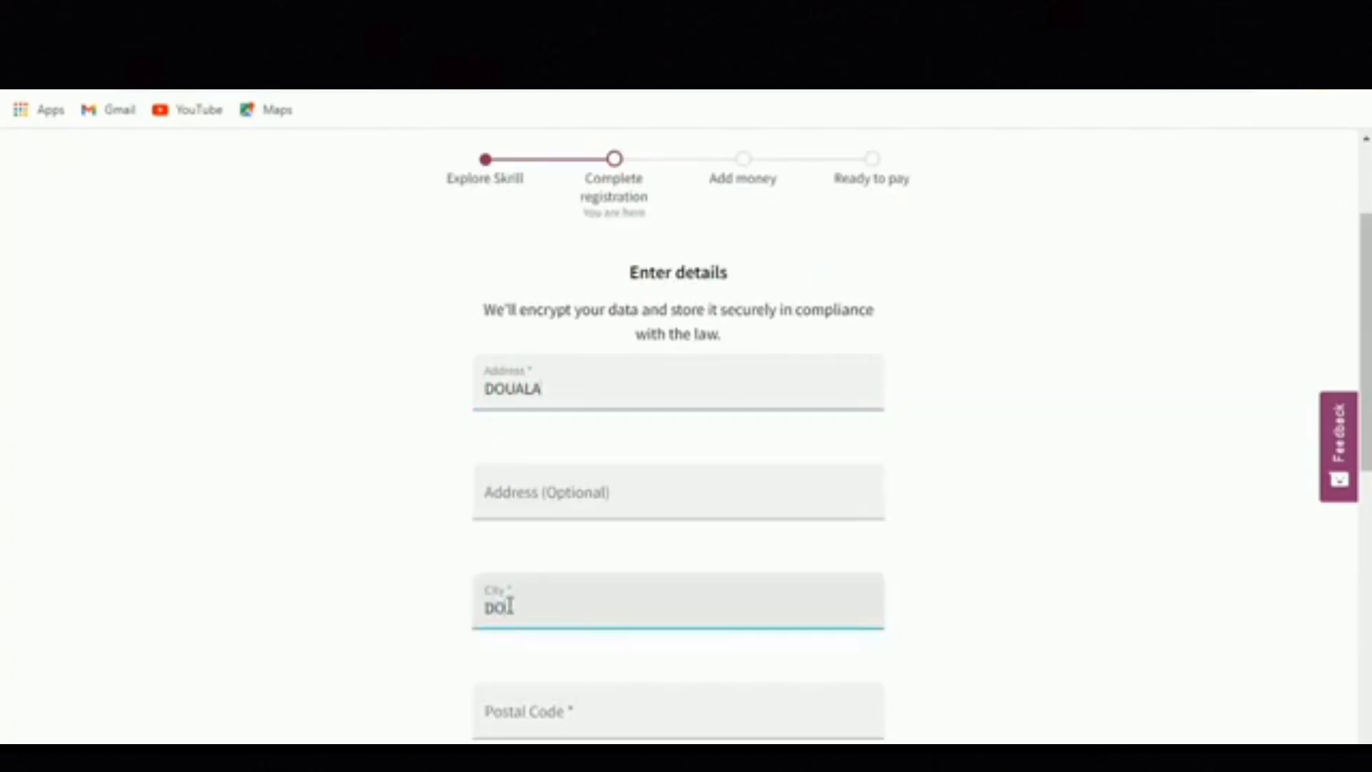
pyautogui.scroll(-3, 830, 401)
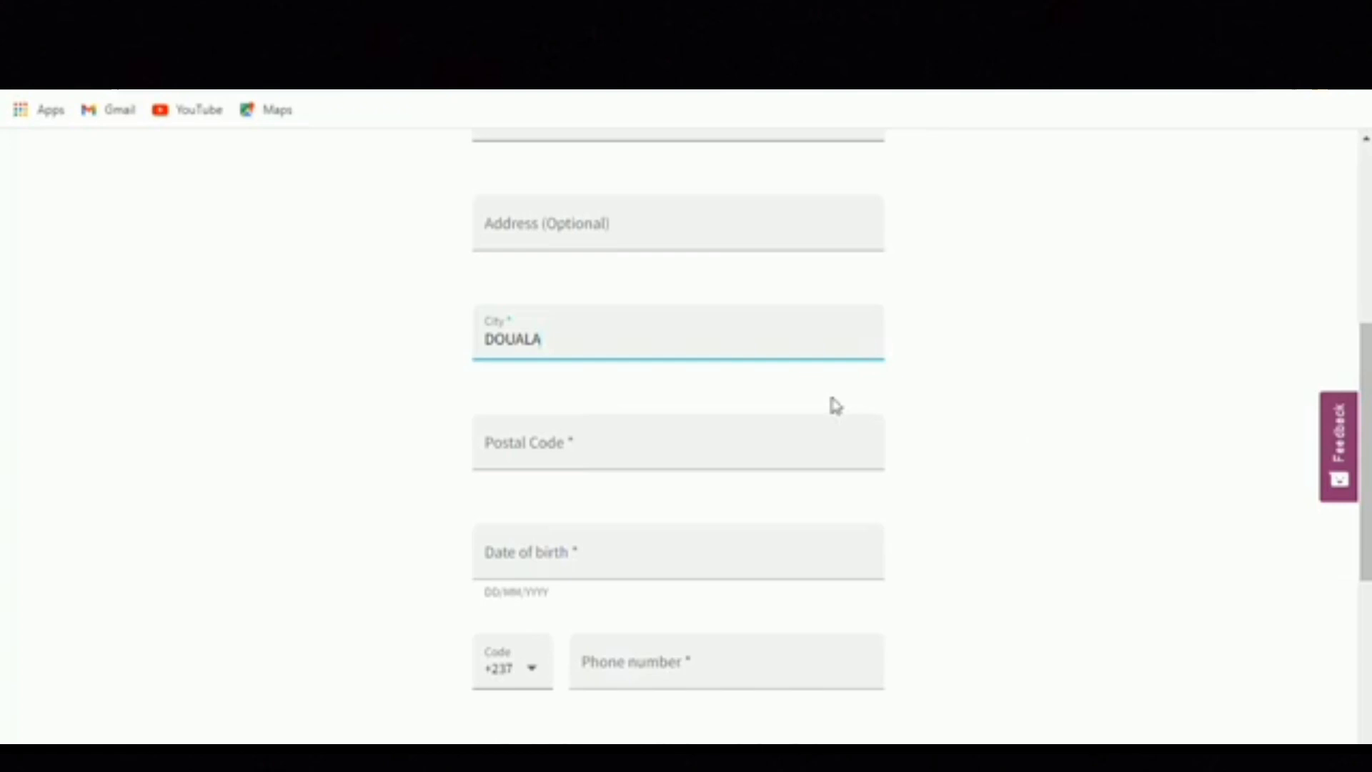
pyautogui.click(511, 443)
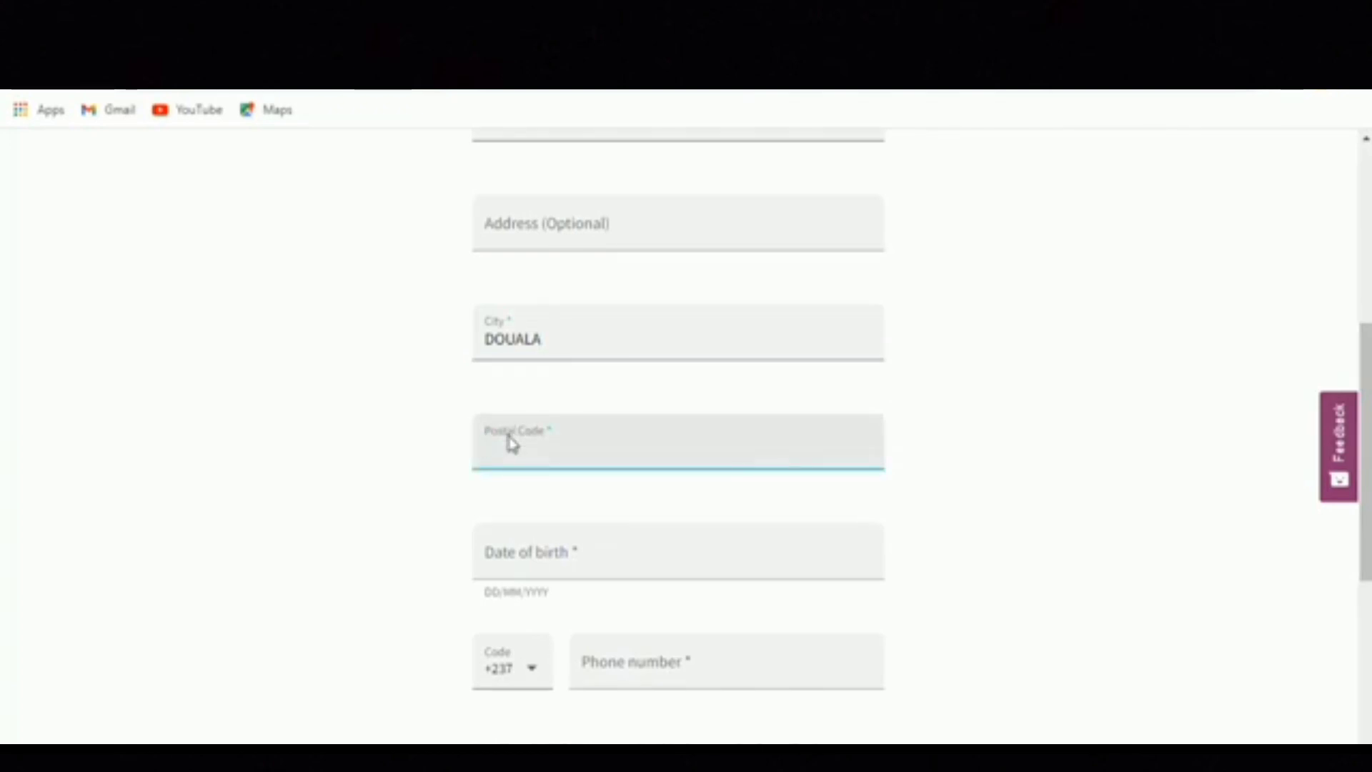
pyautogui.write('4906')
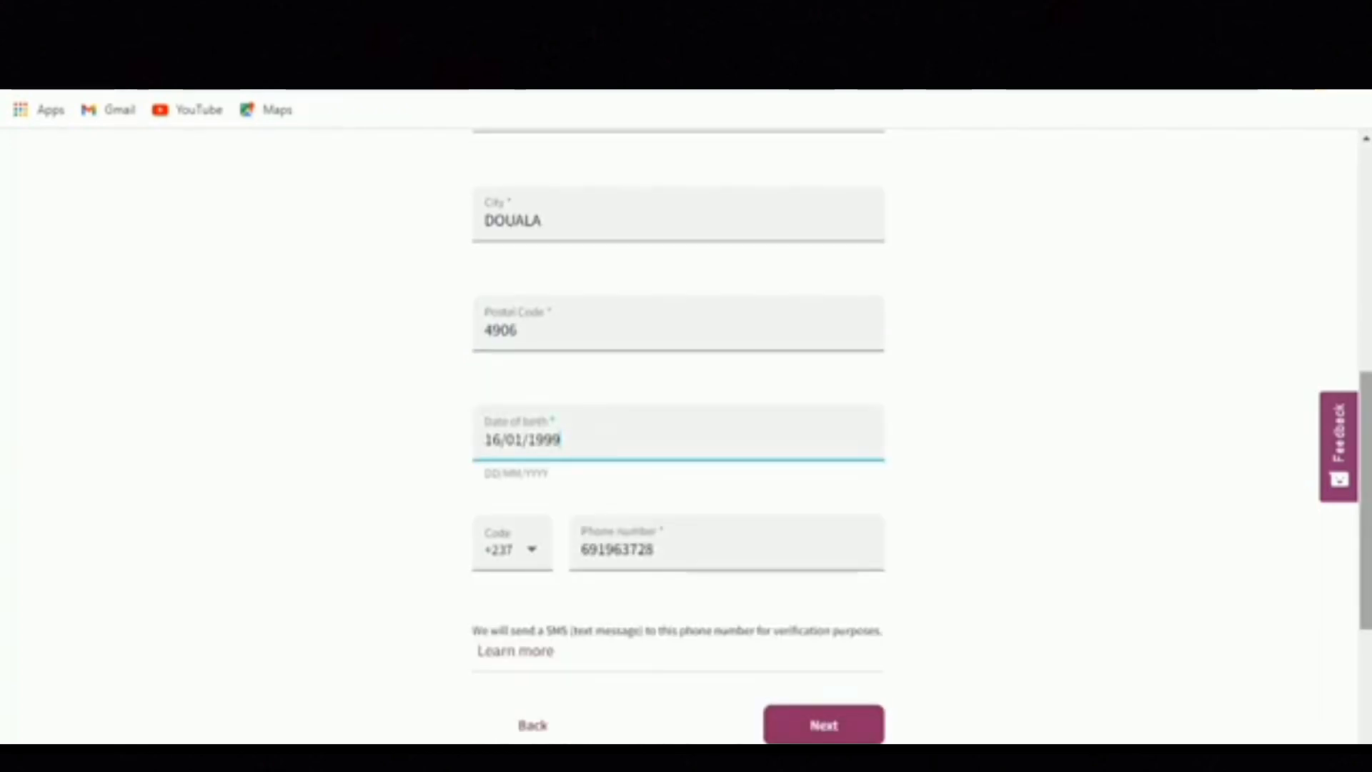
pyautogui.click(854, 727)
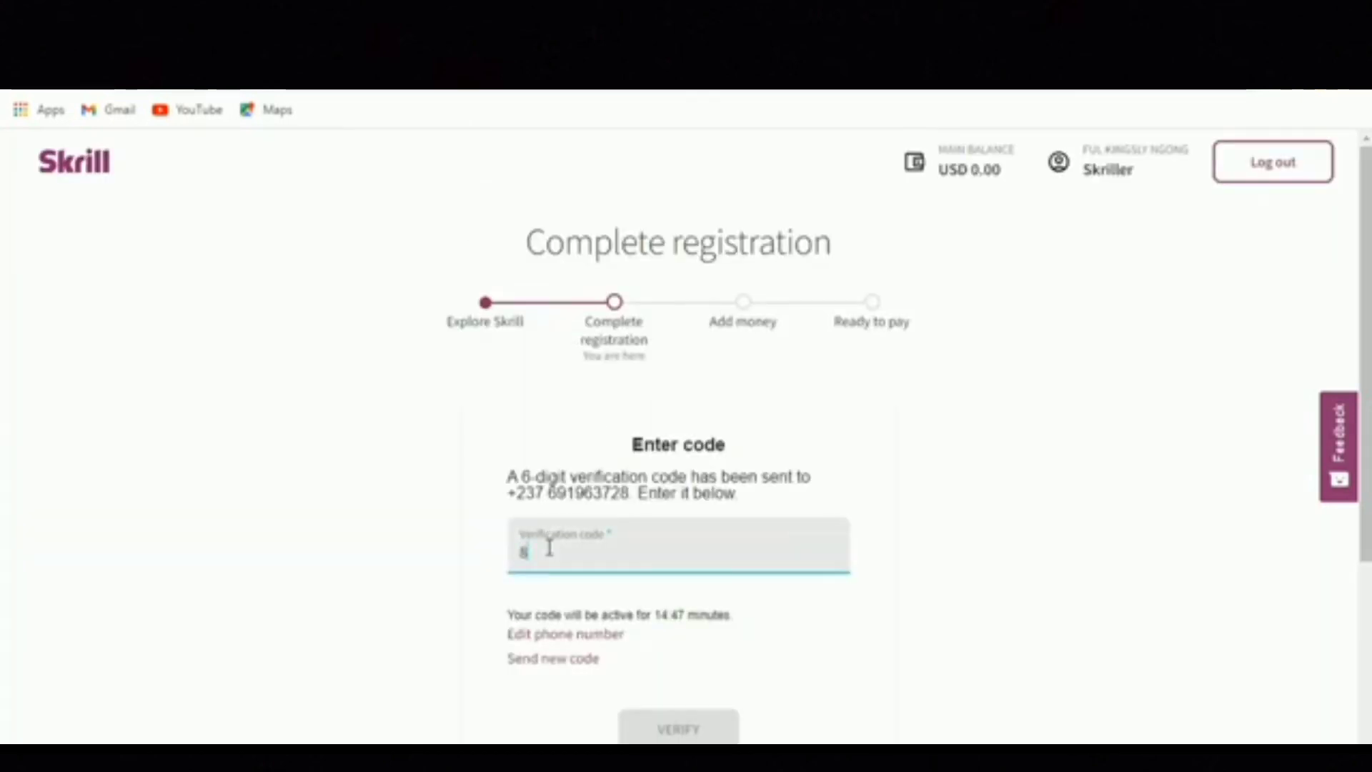
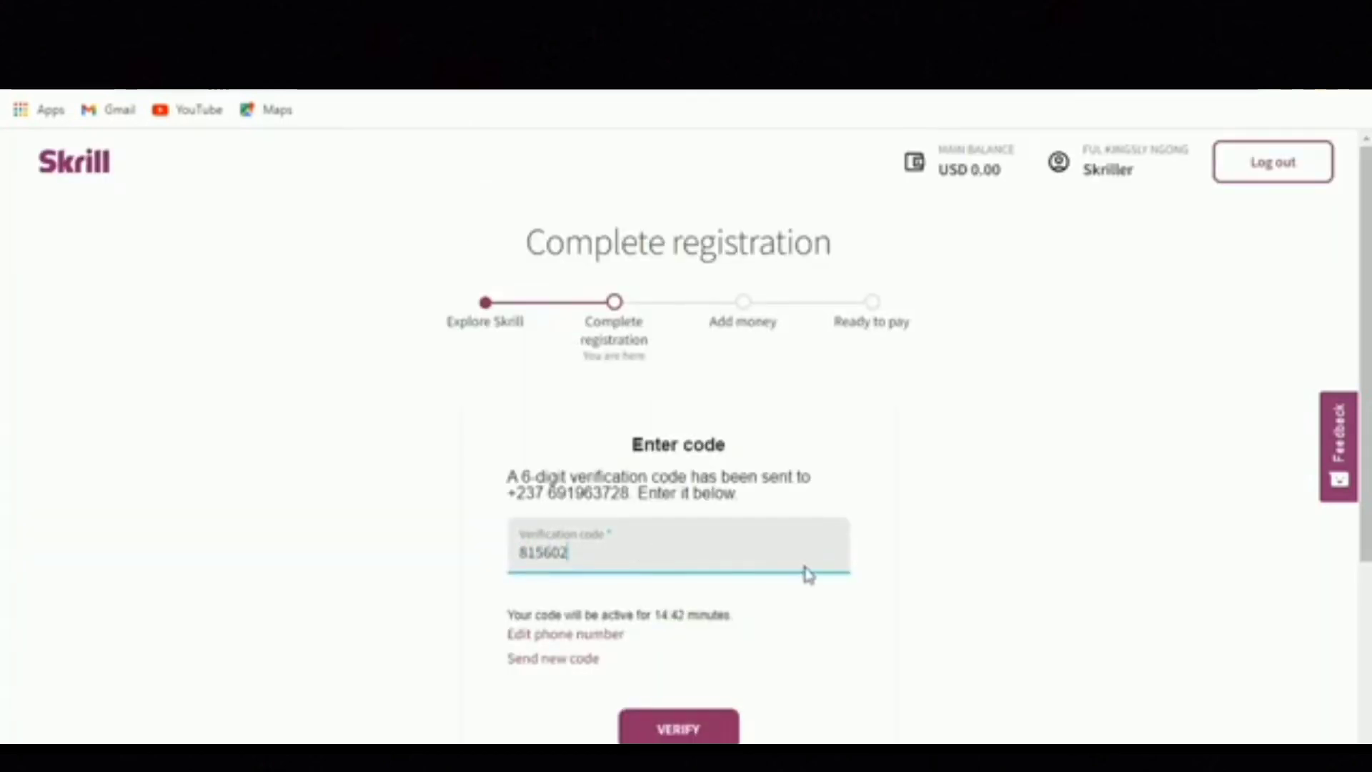
# Verify the phone number with the 6-digit SMS code.
pyautogui.scroll(-2, 1356, 514)
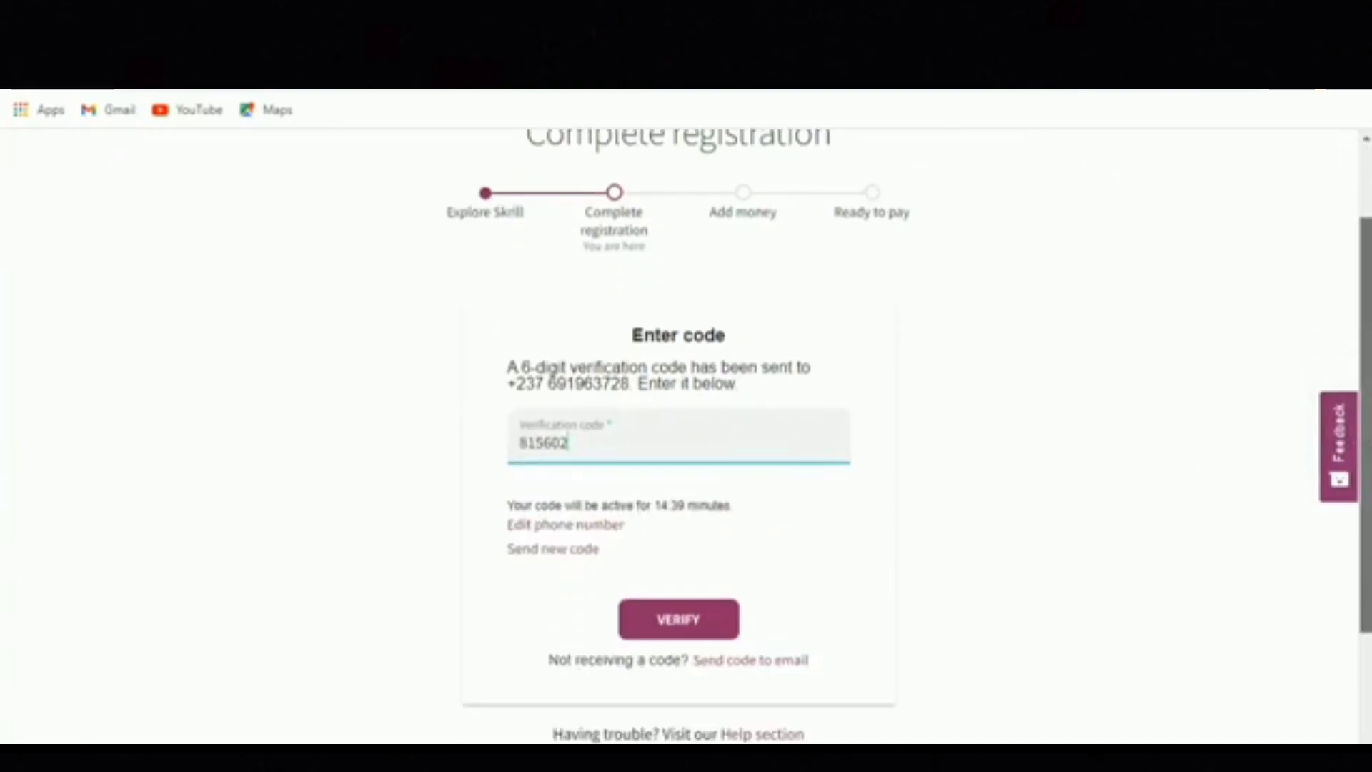
pyautogui.click(700, 619)
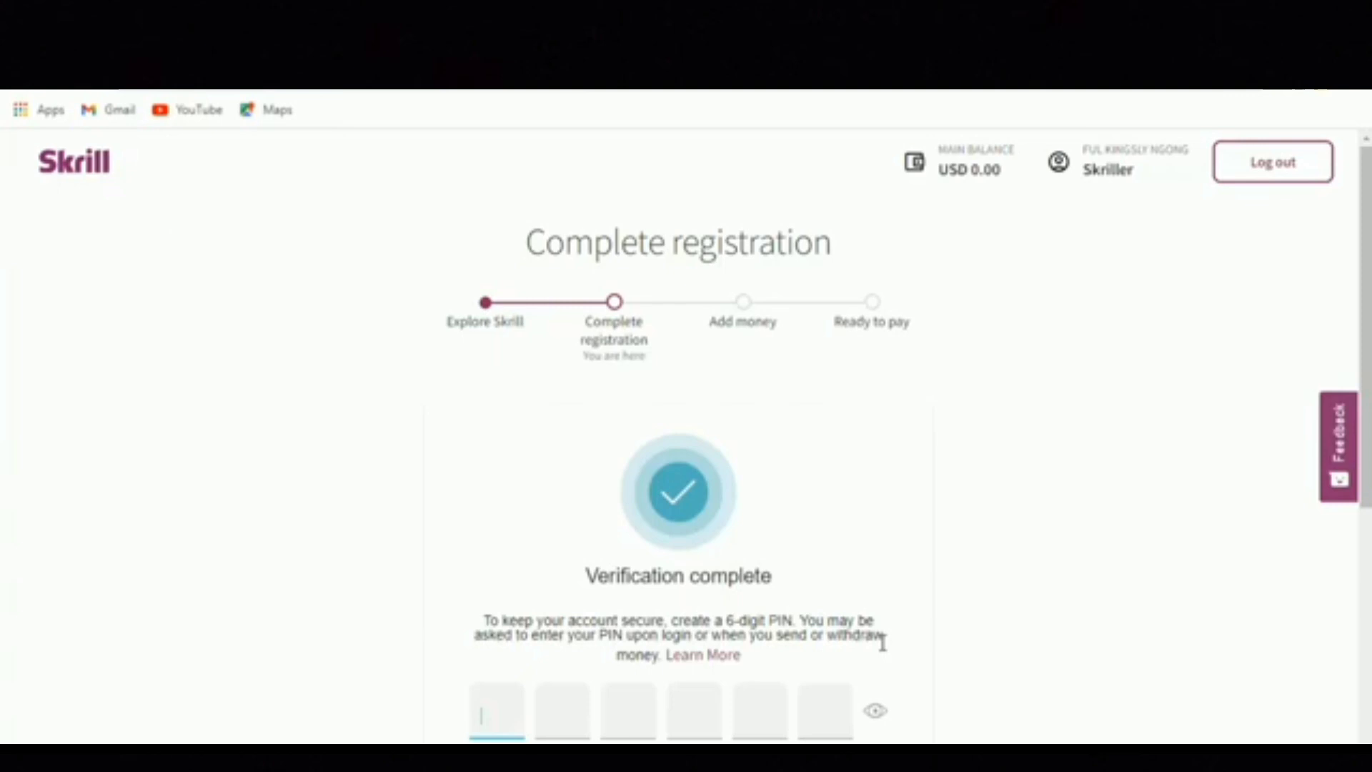
# Set and save a new 6-digit account PIN.
pyautogui.scroll(-2, 738, 567)
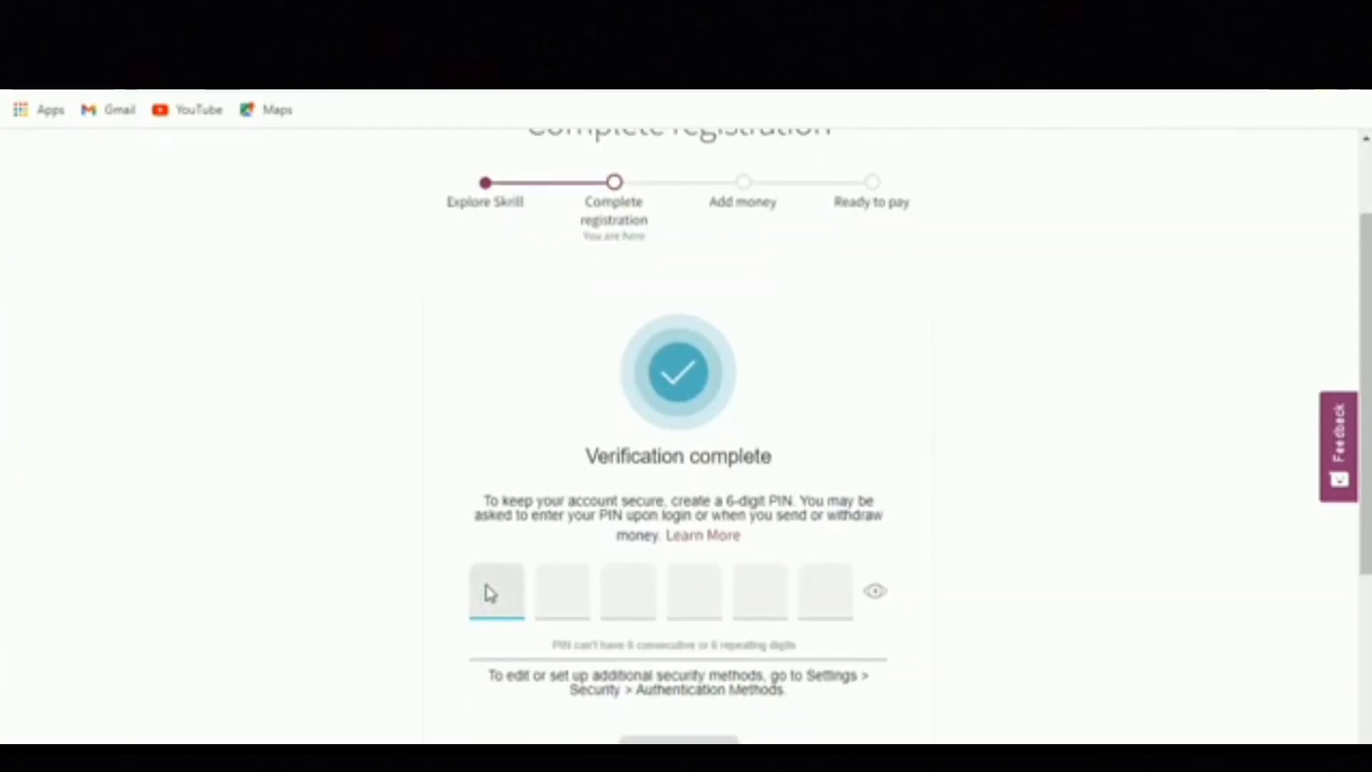
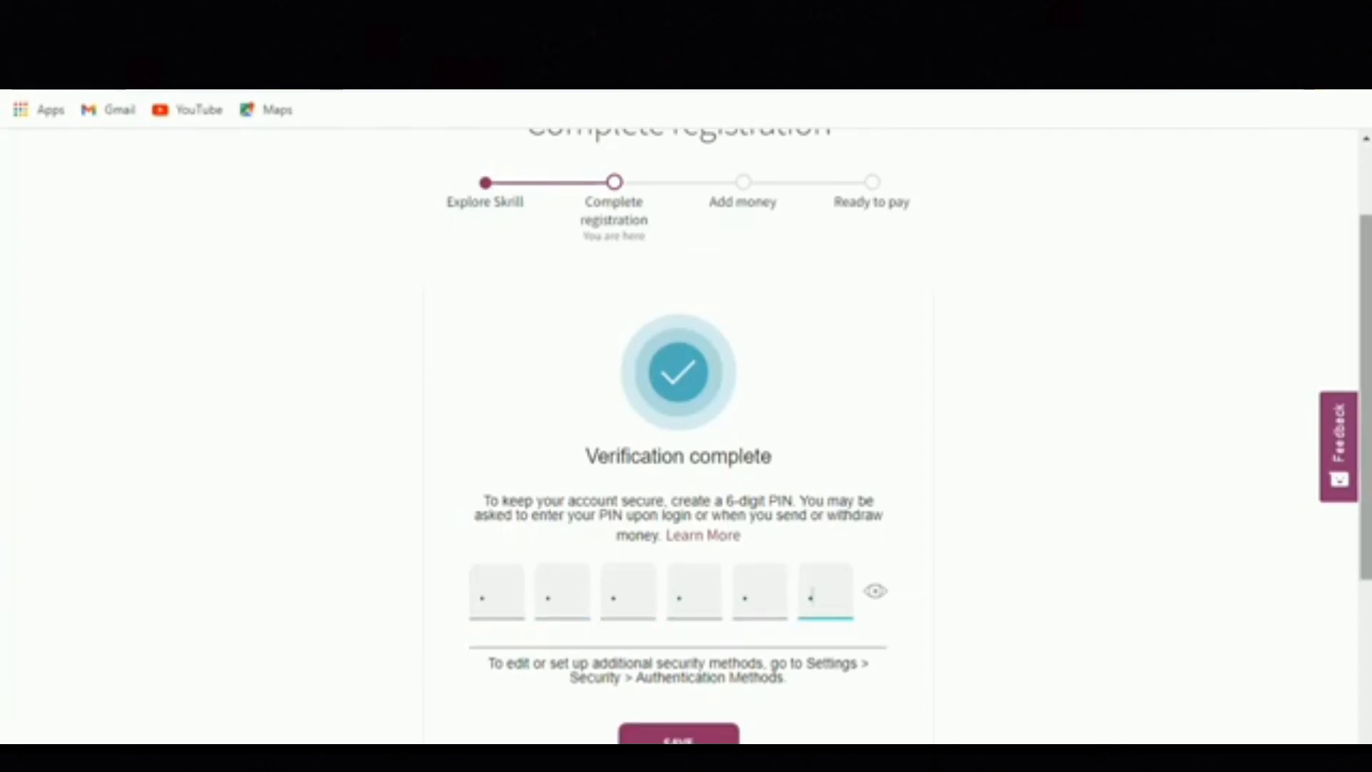
pyautogui.scroll(-2, 679, 500)
pyautogui.click(701, 632)
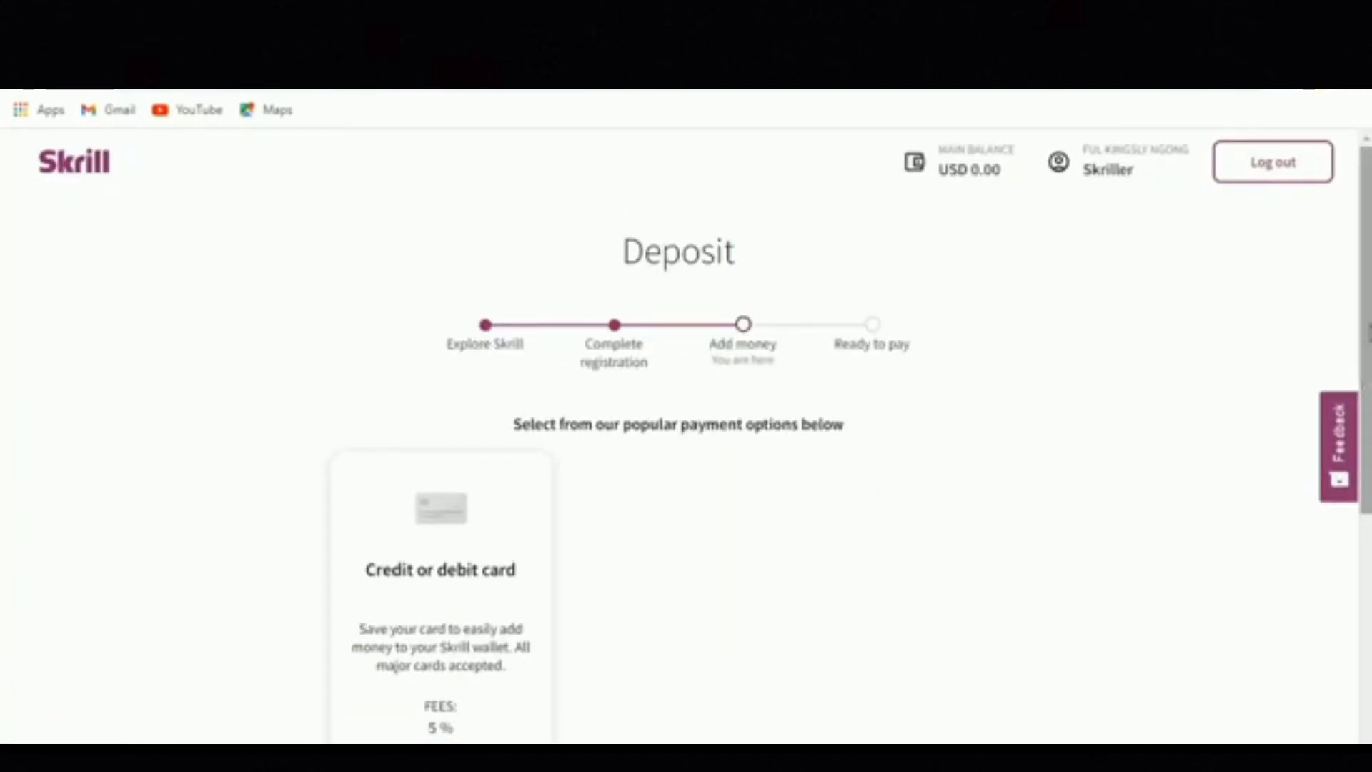
# Choose a credit or debit card deposit and add the Mastercard.
pyautogui.scroll(-3, 702, 633)
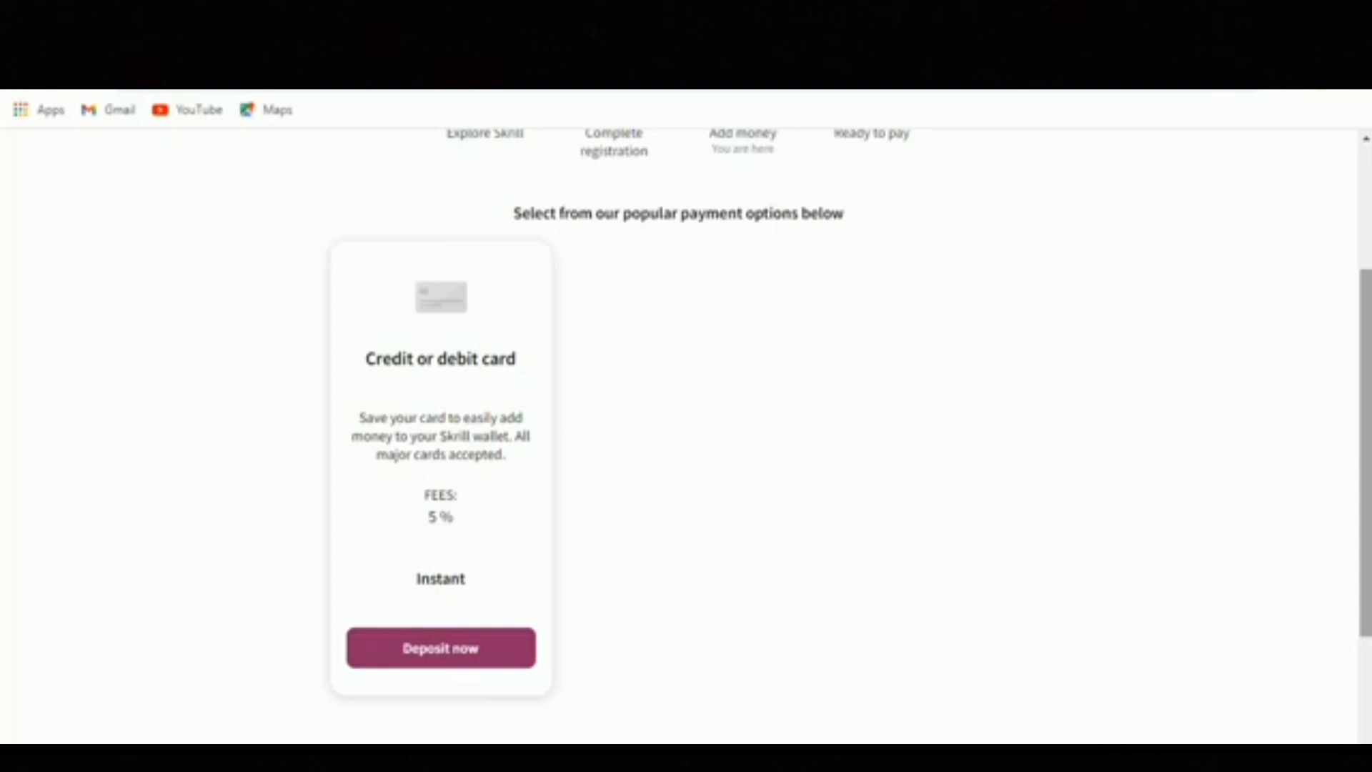
pyautogui.scroll(-1, 650, 600)
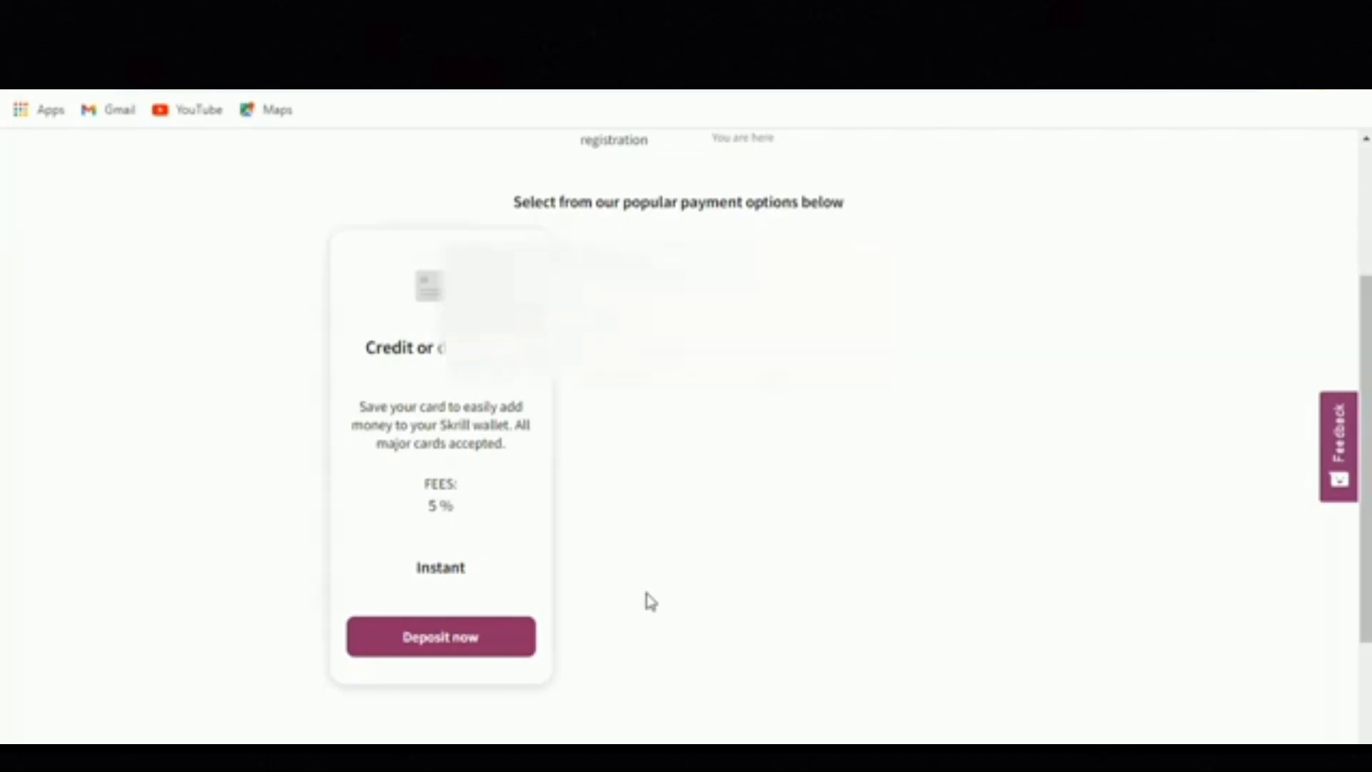
pyautogui.click(475, 643)
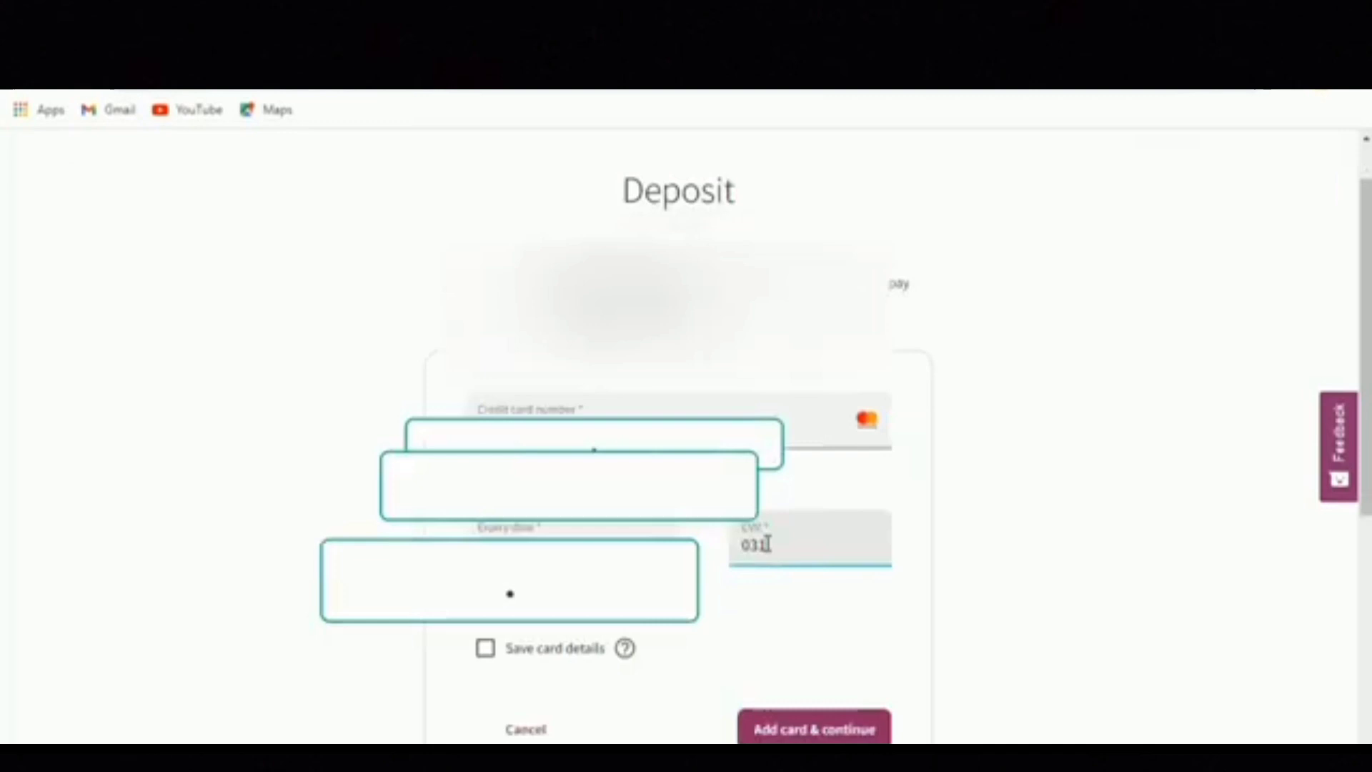
pyautogui.scroll(-2, 762, 543)
pyautogui.click(809, 613)
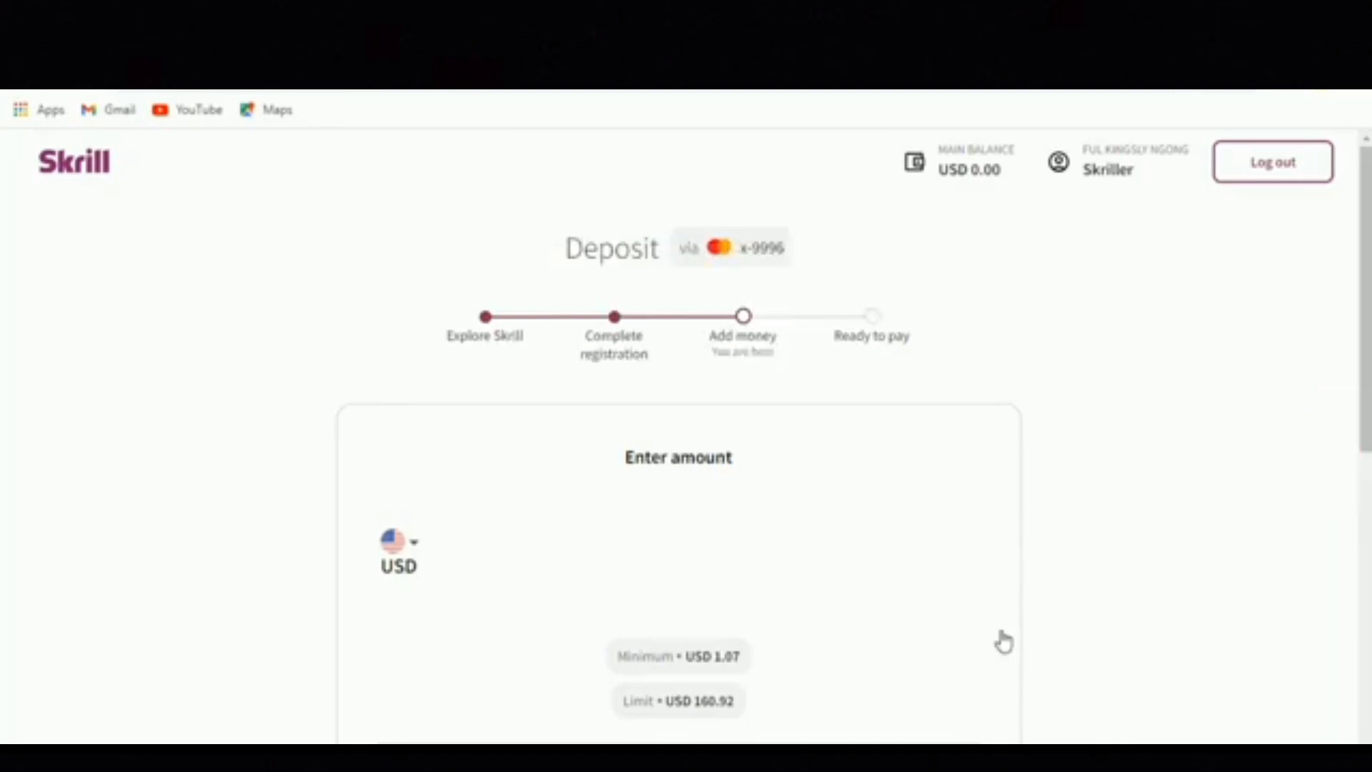
# Enter a 5 USD amount, mark it unavailable for gambling sites, and continue to review.
pyautogui.write('5')
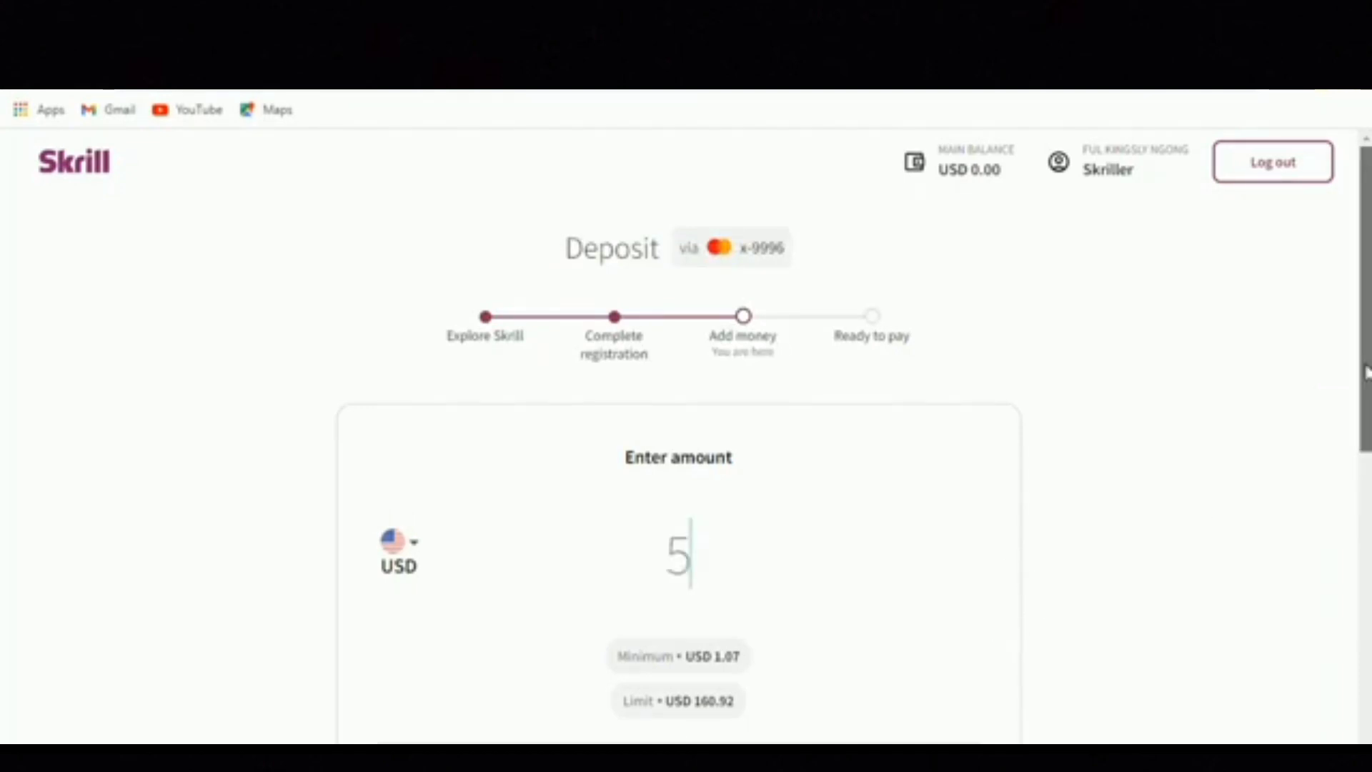
pyautogui.moveTo(1366, 372); pyautogui.dragTo(1365, 551)
pyautogui.scroll(-3, 1356, 597)
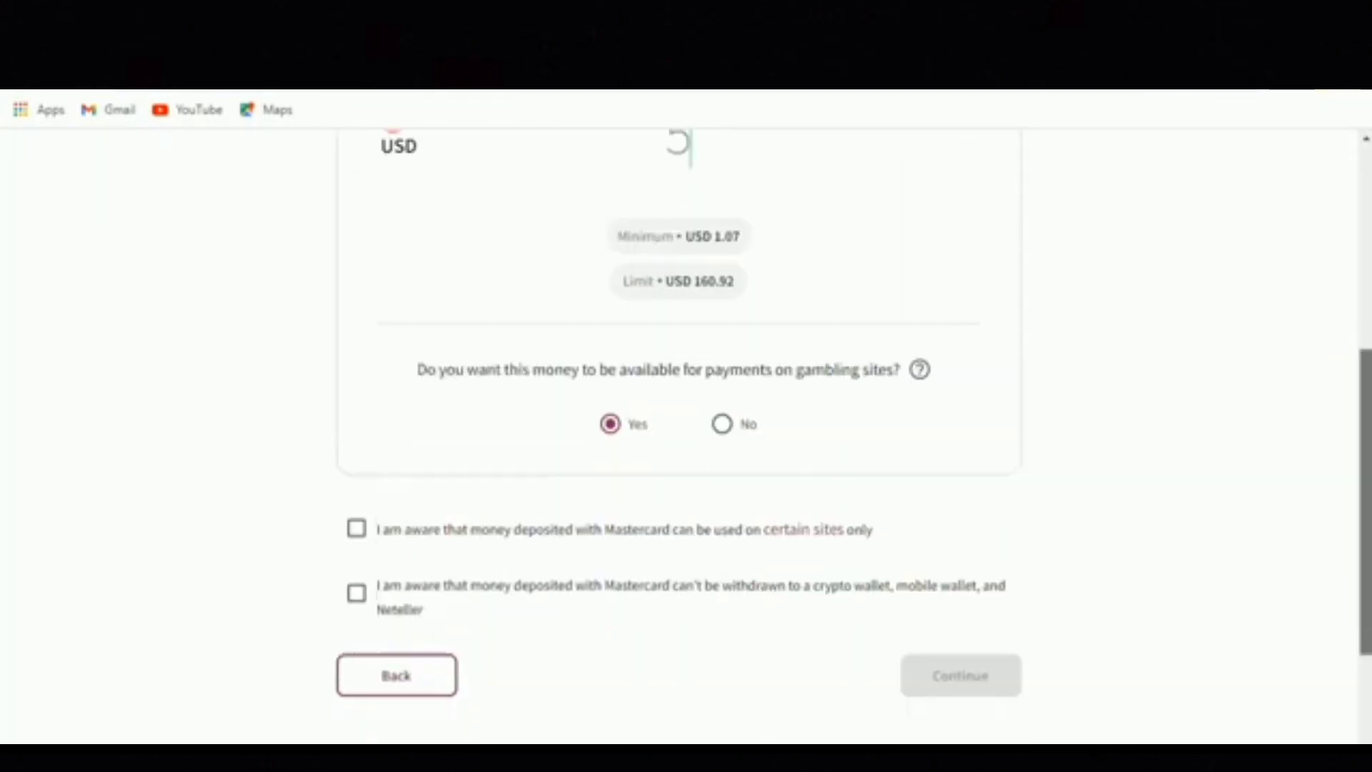
pyautogui.click(728, 298)
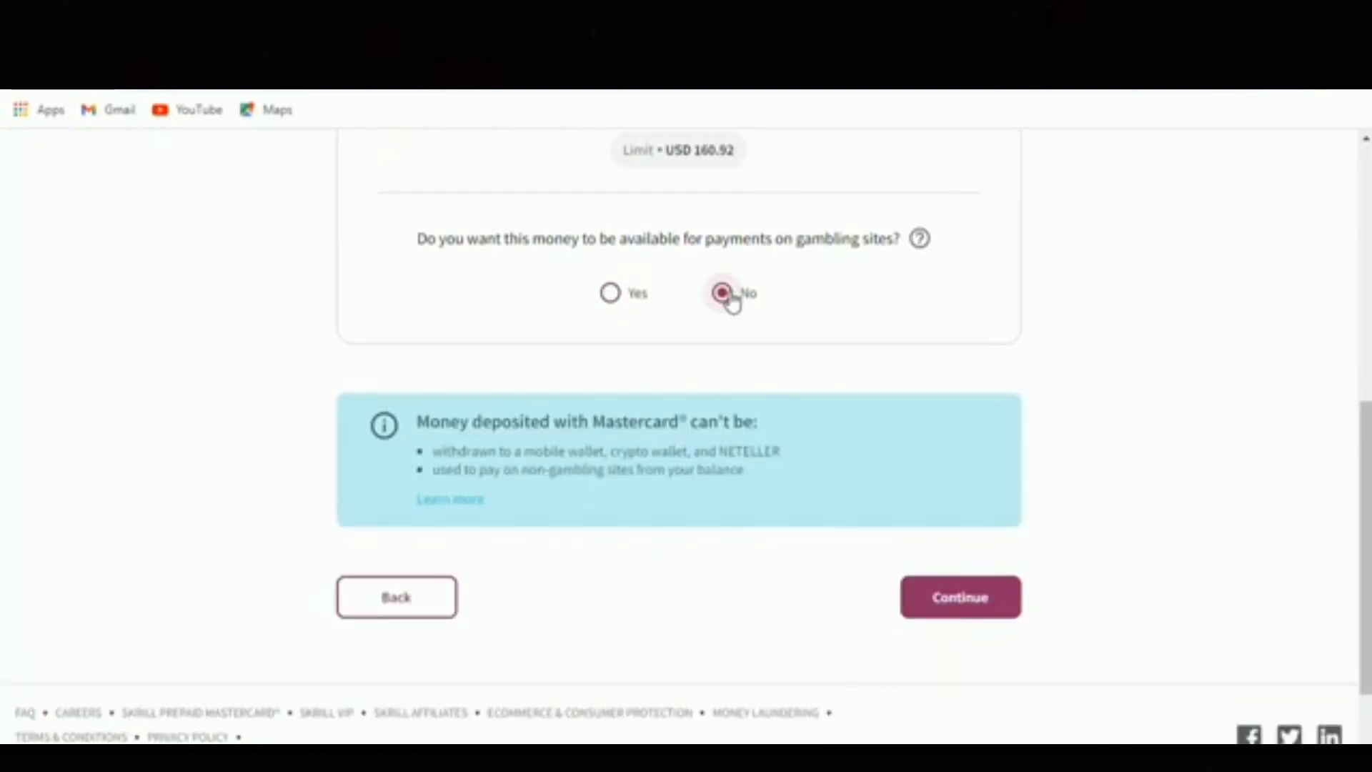
pyautogui.click(973, 606)
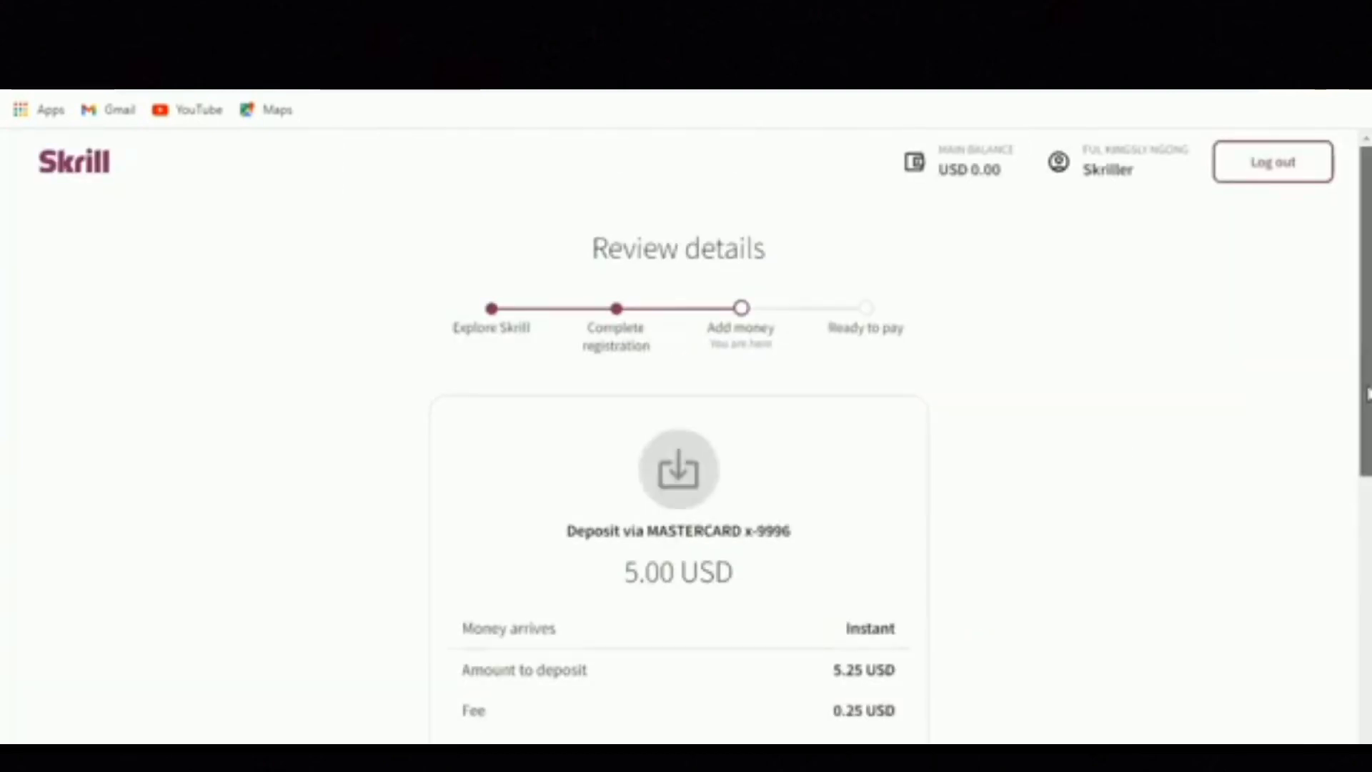
# Confirm the 5 USD card deposit on the Review details page.
pyautogui.moveTo(1365, 388); pyautogui.dragTo(1364, 560)
pyautogui.click(893, 672)
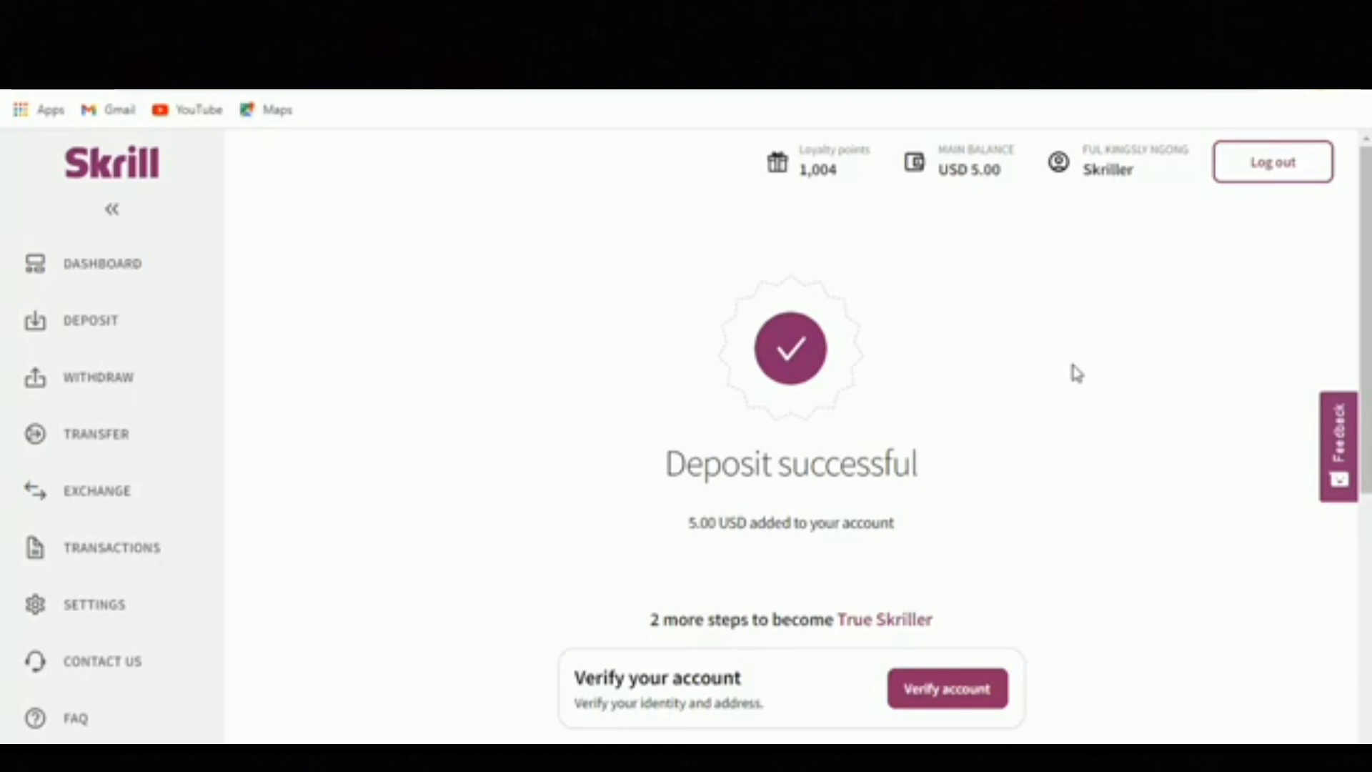
pyautogui.scroll(-2, 1077, 373)
pyautogui.scroll(1, 857, 429)
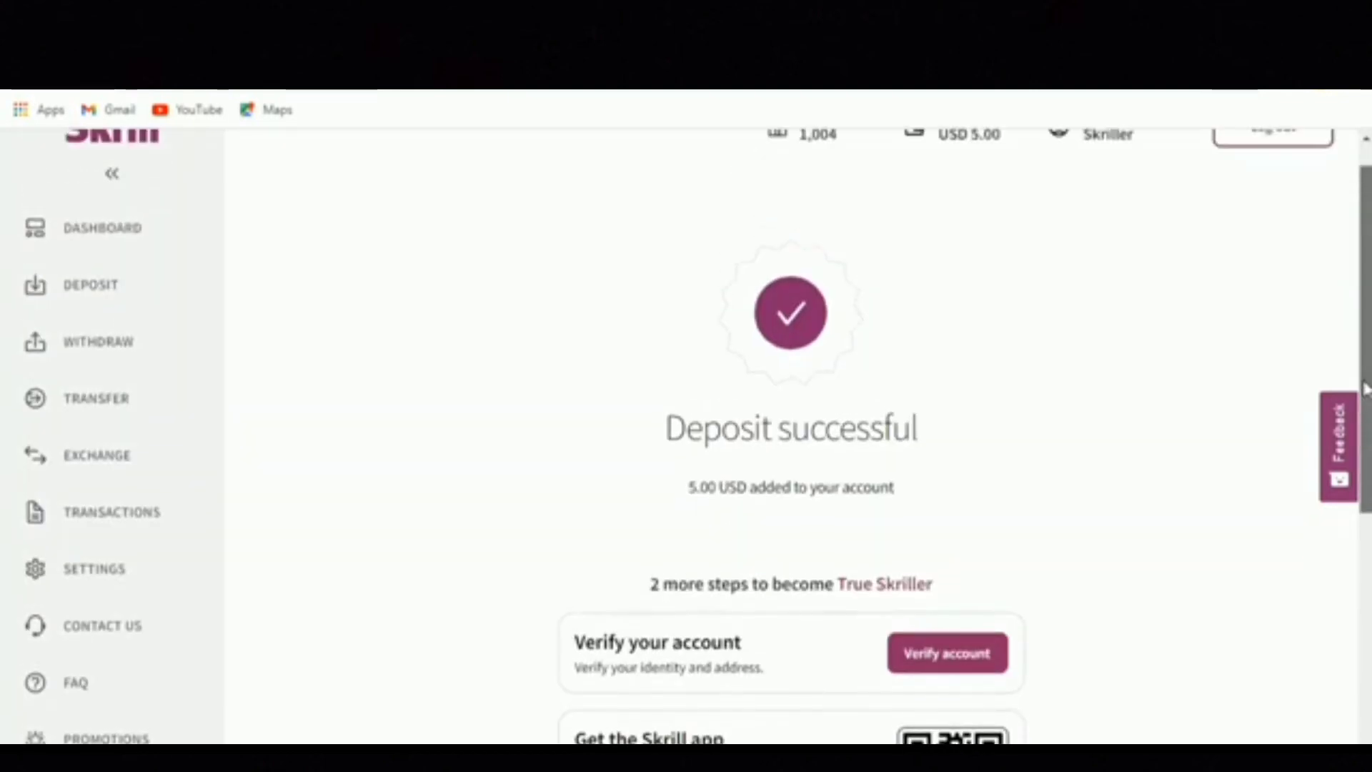
pyautogui.scroll(-1, 208, 478)
# In Settings, expand Verification, start verifying, and choose the ID and webcam photos option.
pyautogui.click(118, 489)
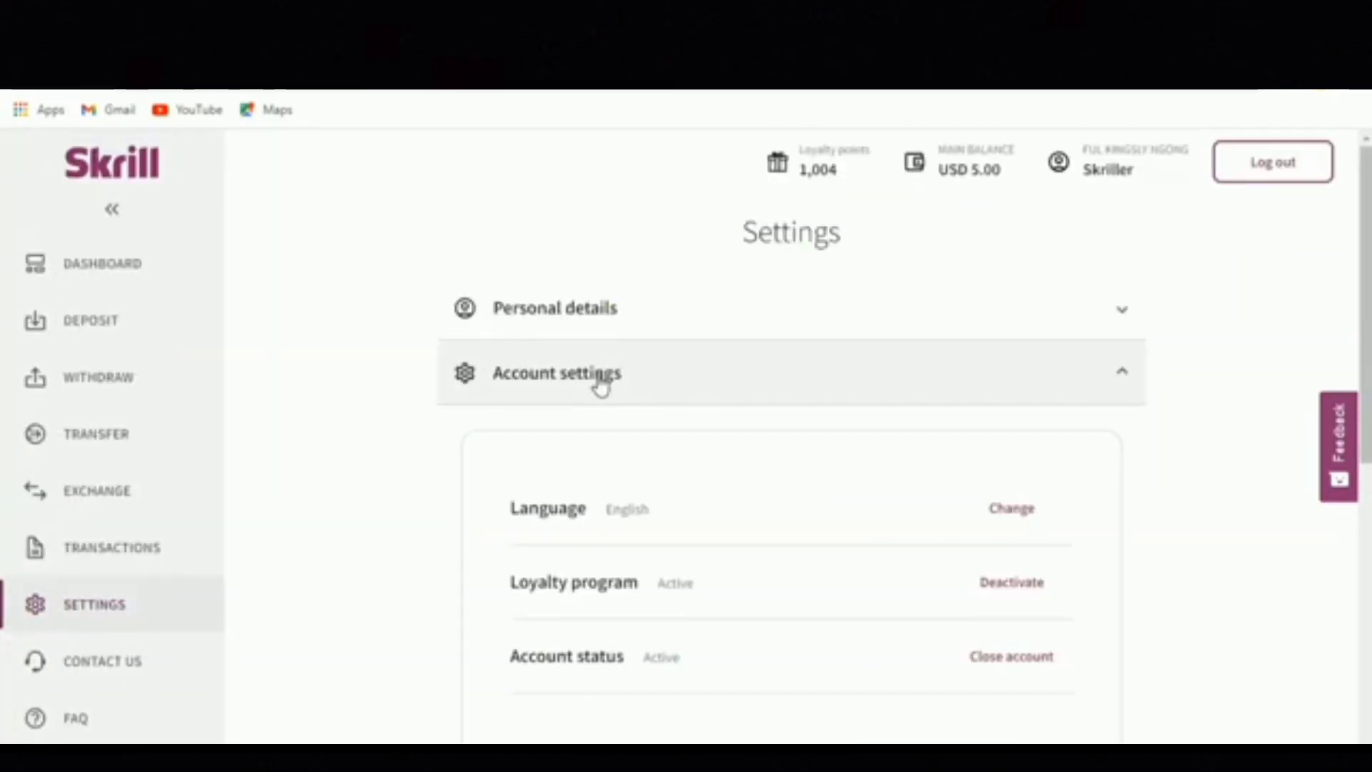
pyautogui.scroll(-3, 946, 429)
pyautogui.scroll(-3, 1117, 643)
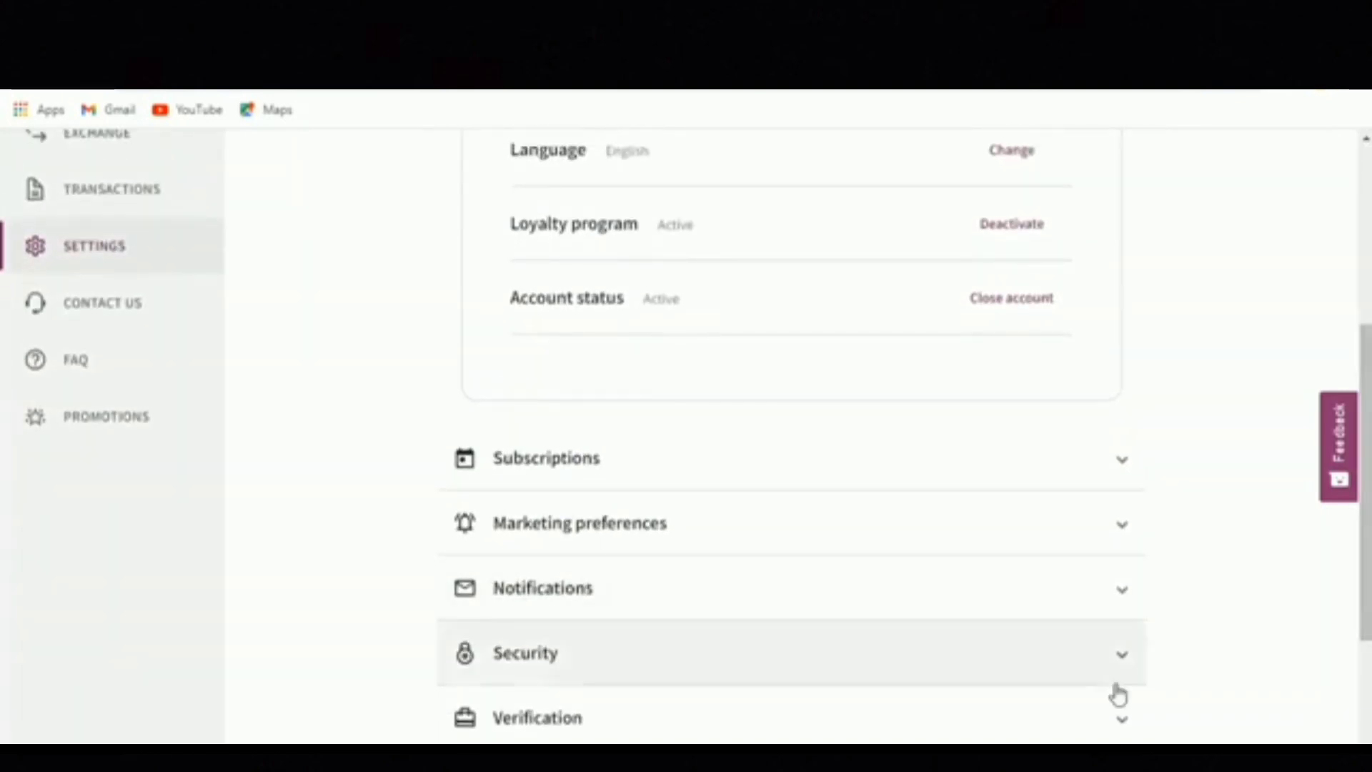
pyautogui.click(1120, 720)
pyautogui.click(1013, 489)
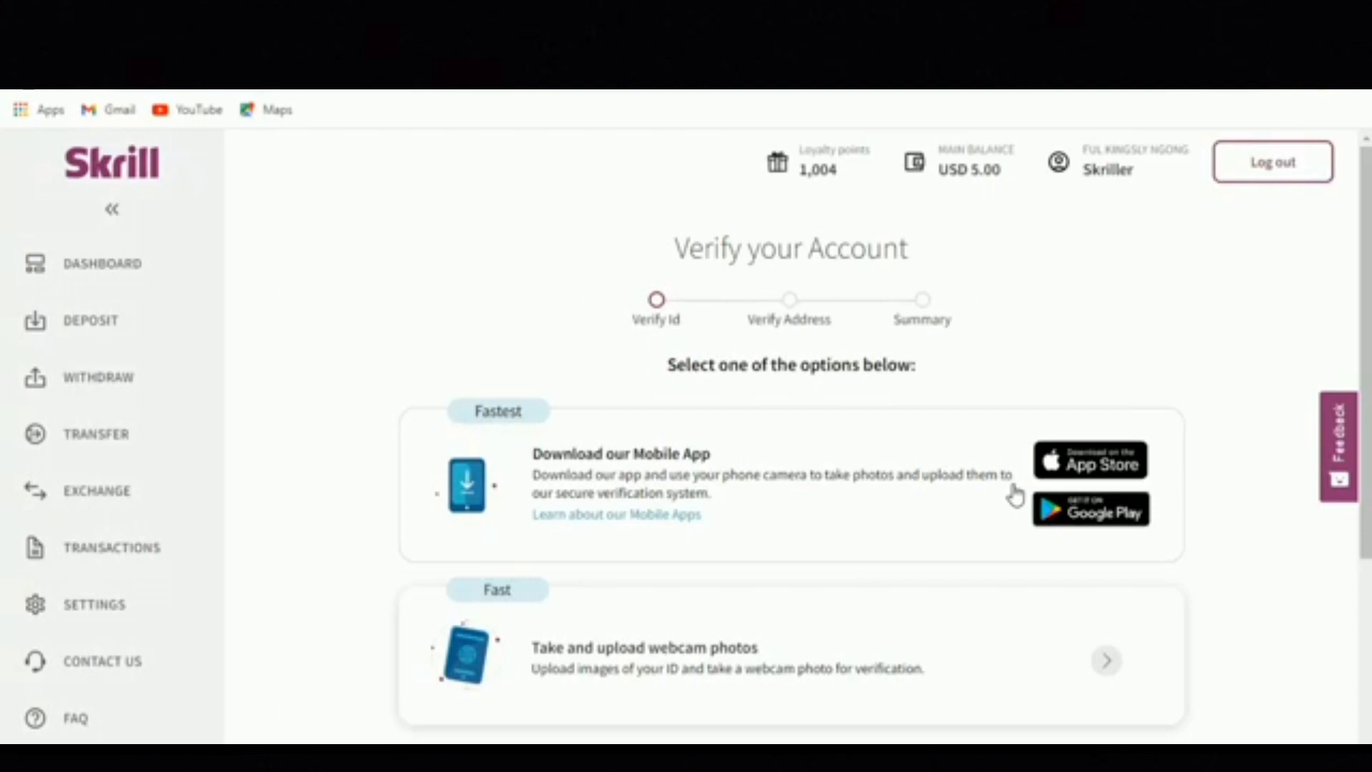
pyautogui.scroll(-3, 1015, 495)
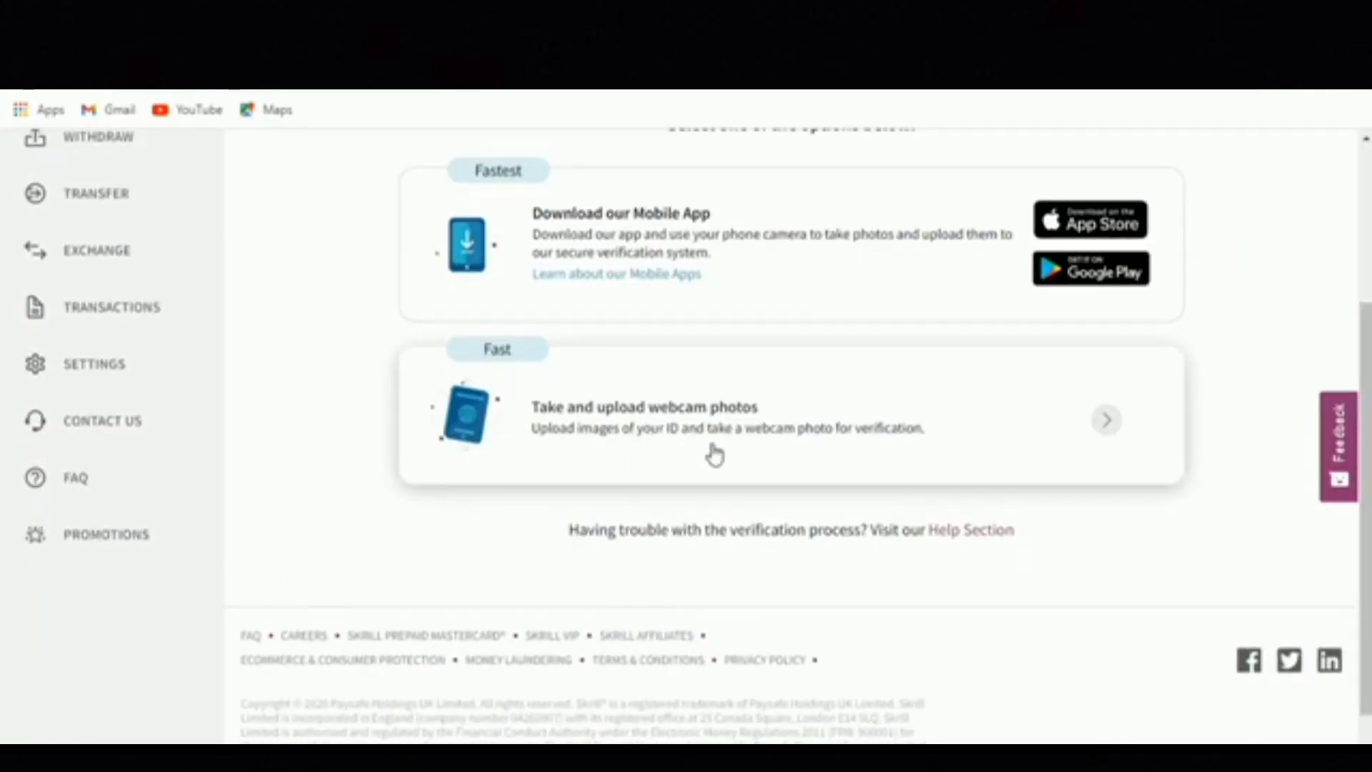
pyautogui.click(605, 433)
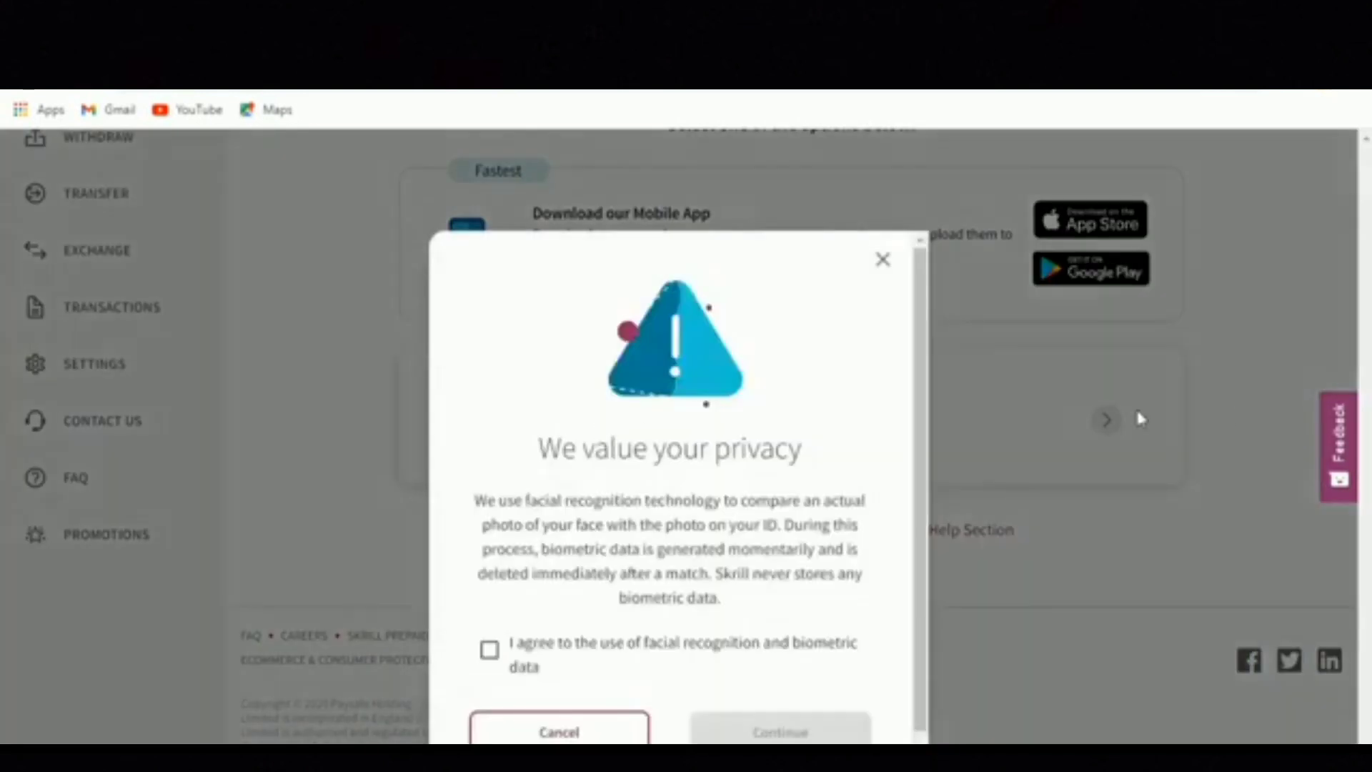
# Accept the facial recognition consent and select identity card as the ID type.
pyautogui.click(489, 649)
pyautogui.click(742, 727)
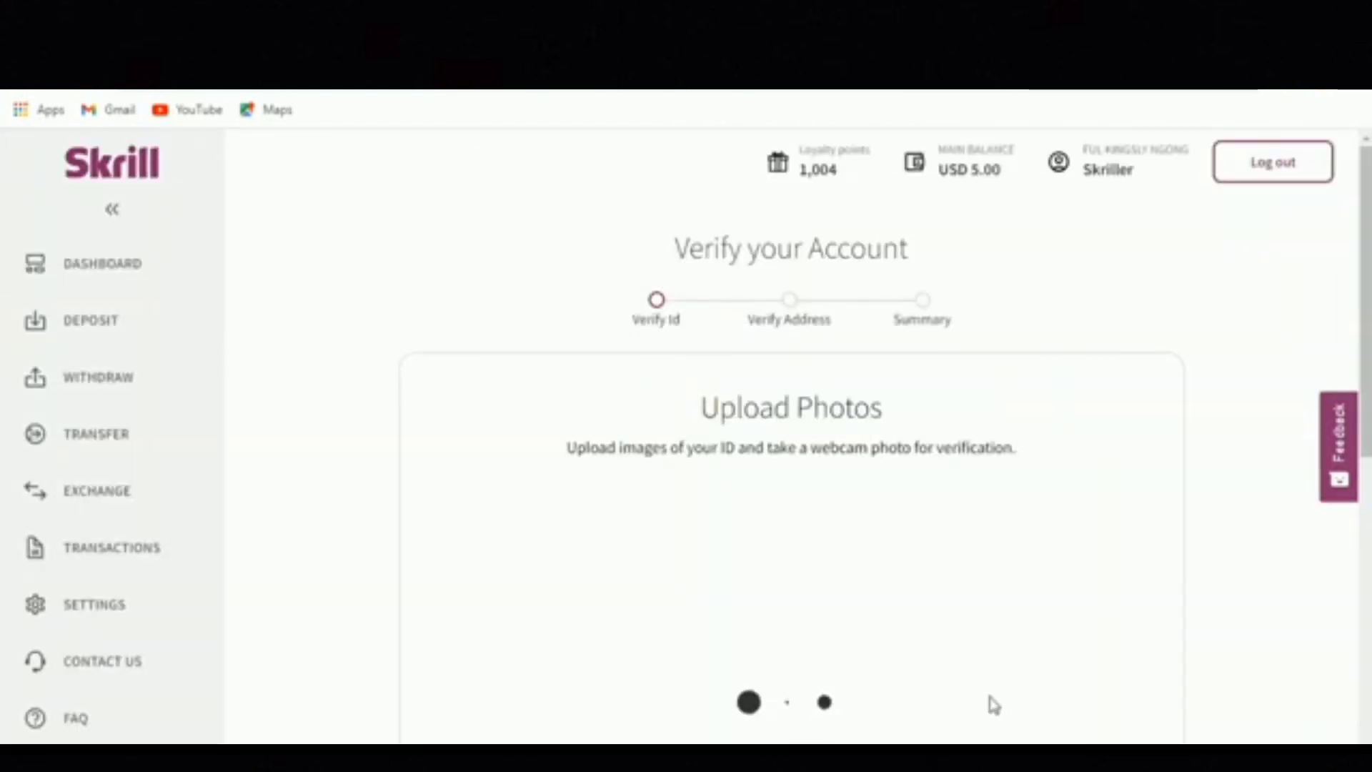
pyautogui.scroll(-2, 1365, 304)
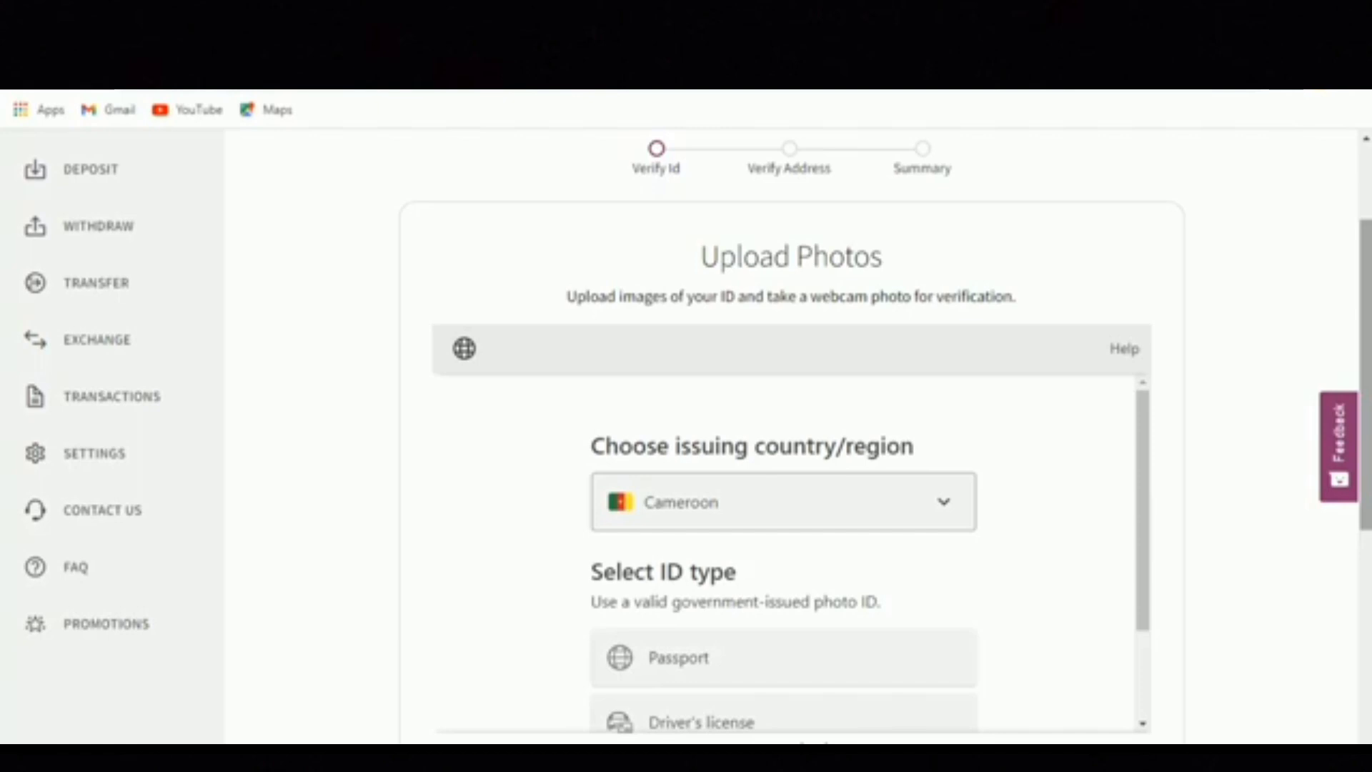
pyautogui.scroll(-3, 1364, 357)
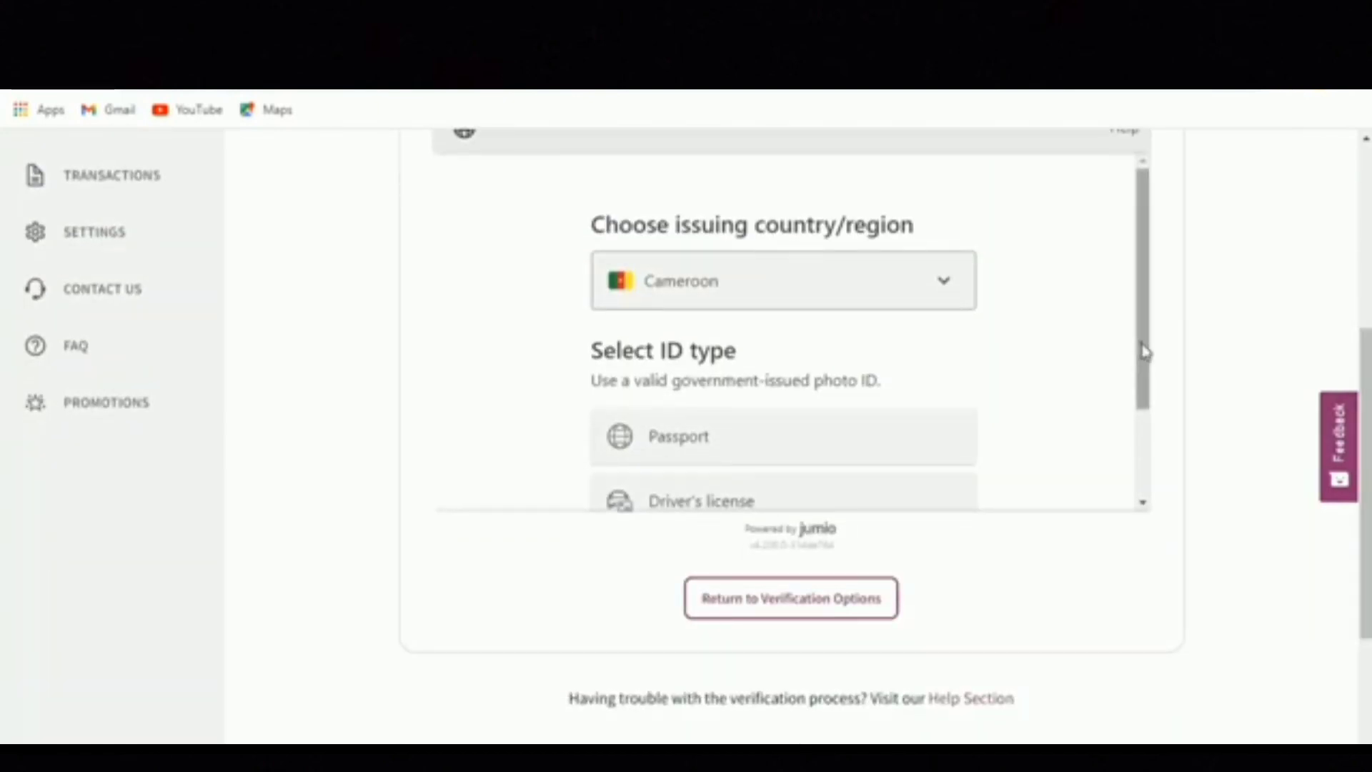
pyautogui.scroll(-2, 1142, 353)
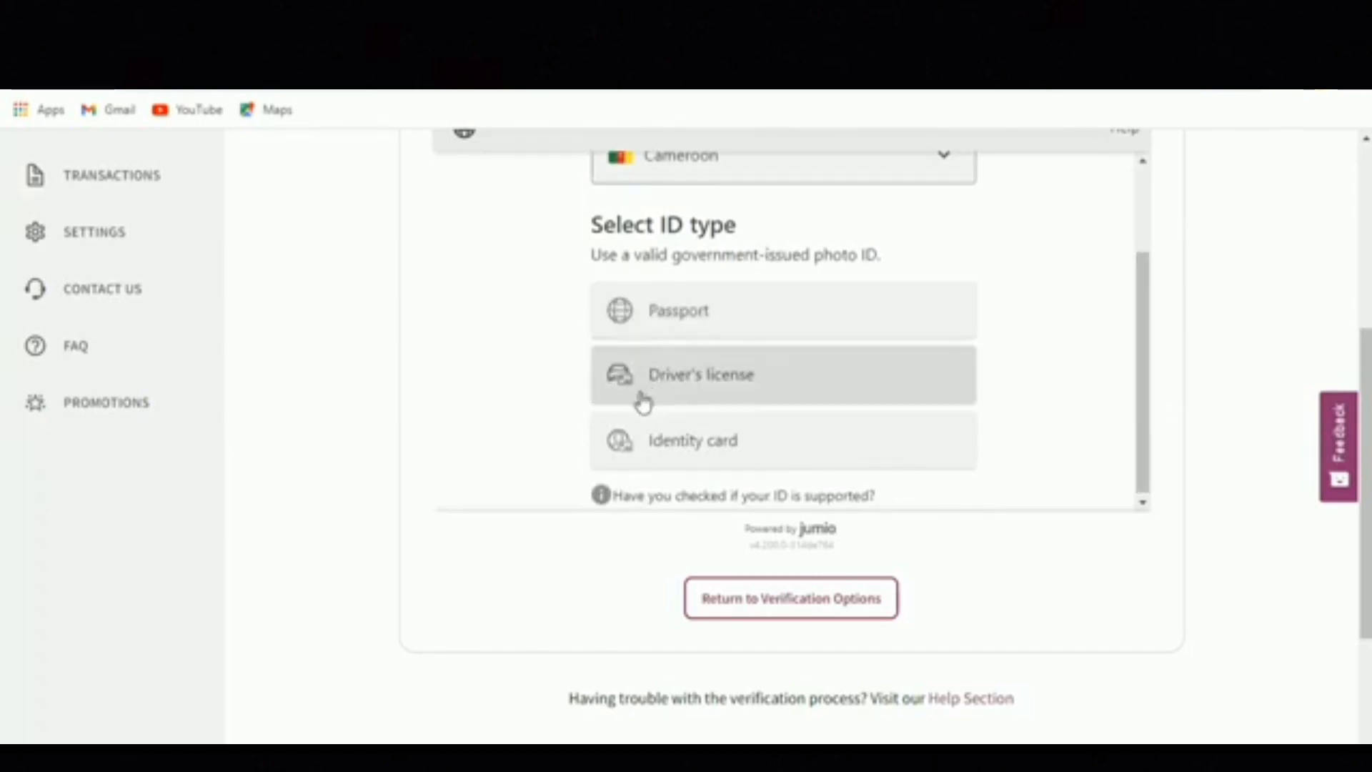
pyautogui.click(686, 468)
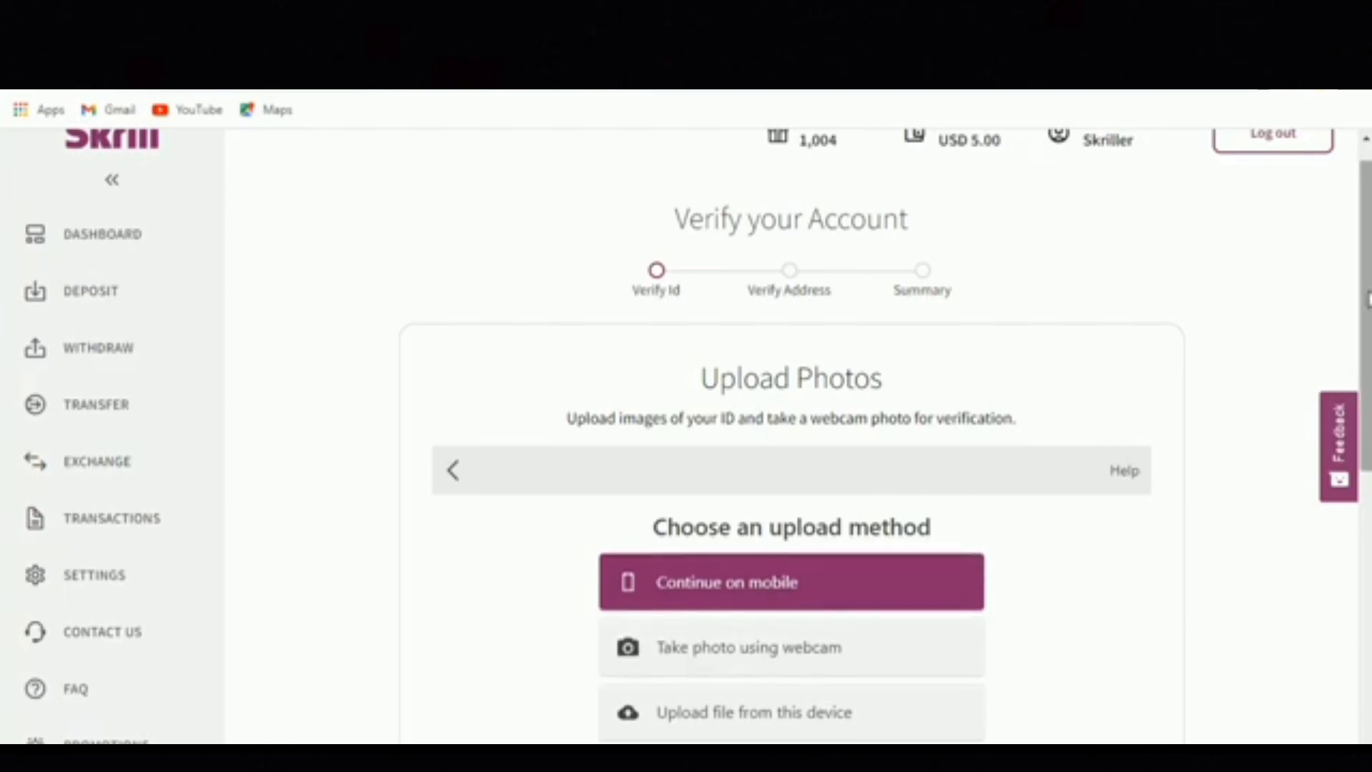
pyautogui.scroll(-2, 1367, 300)
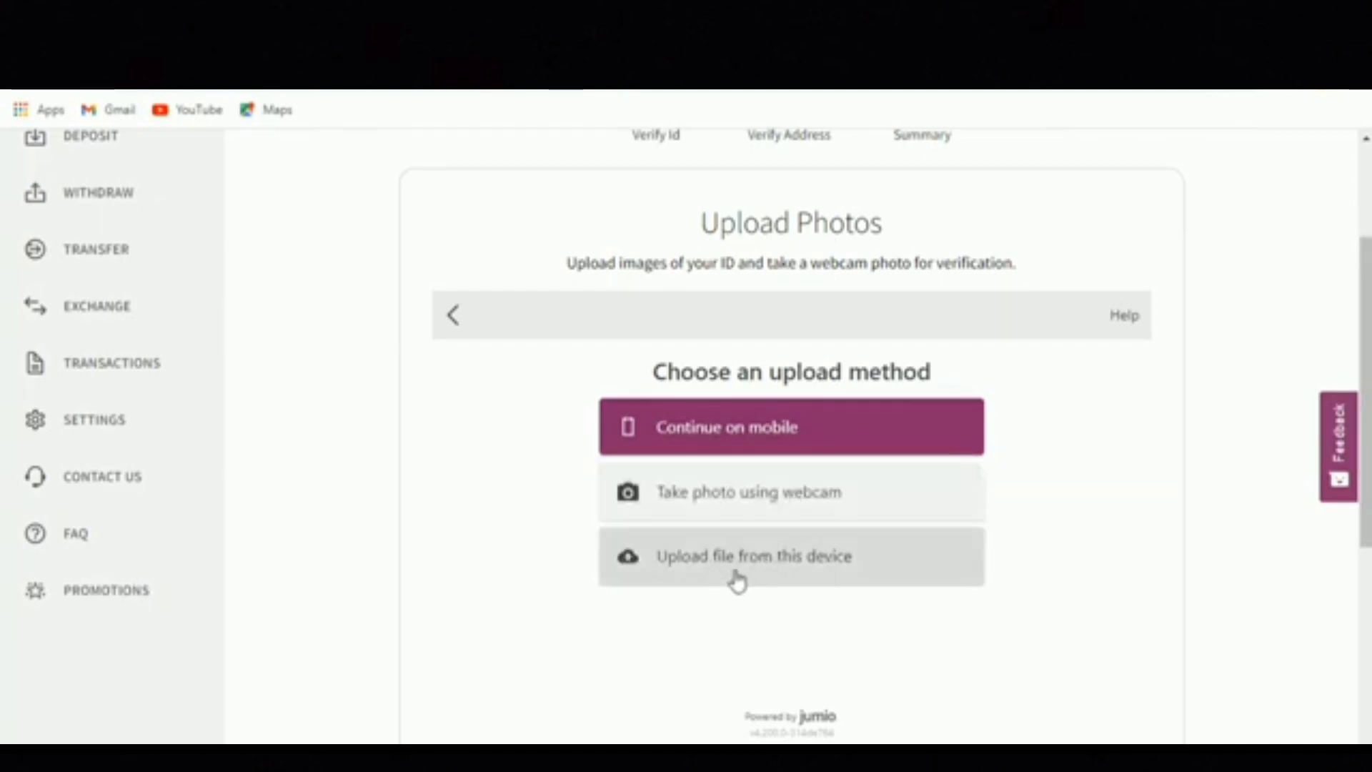
# Upload and confirm the card-front photo IMG_20220529_182459 from the Documents folder.
pyautogui.click(756, 575)
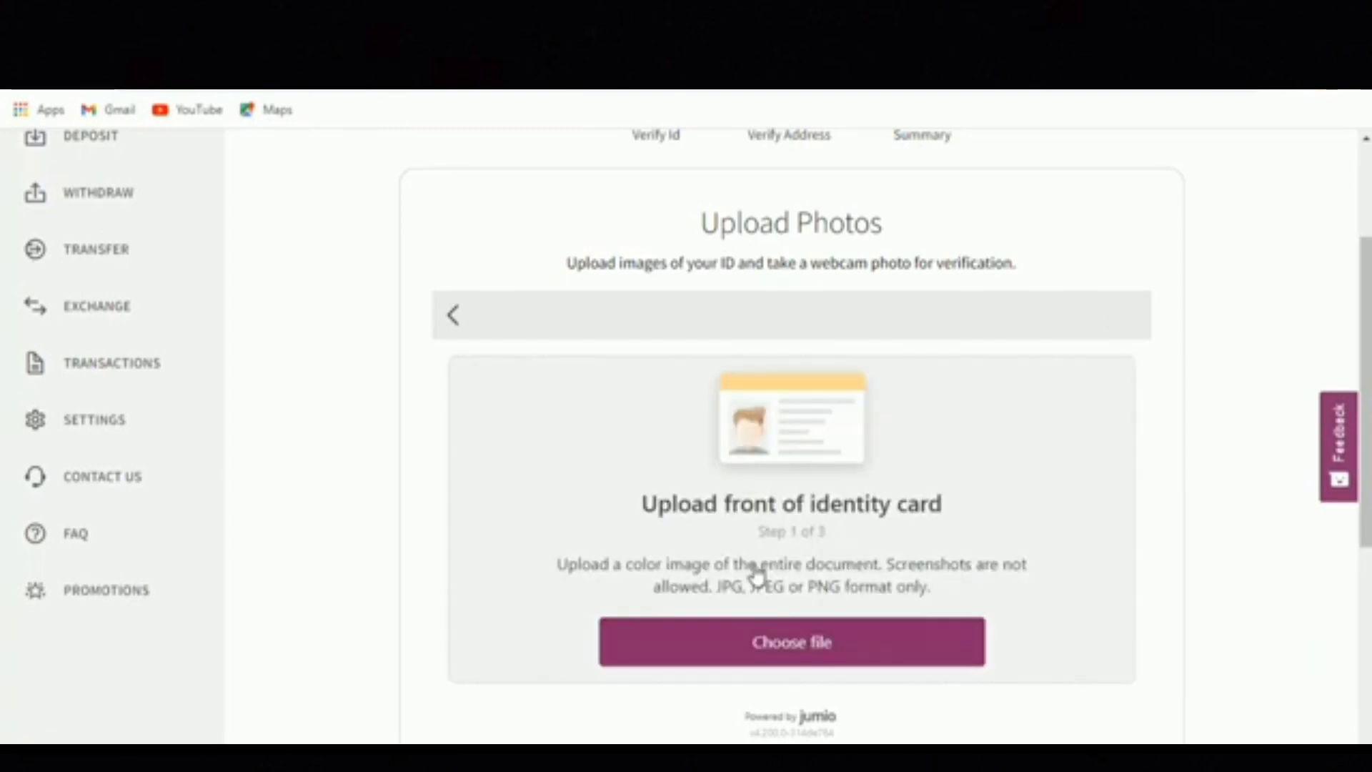
pyautogui.click(845, 651)
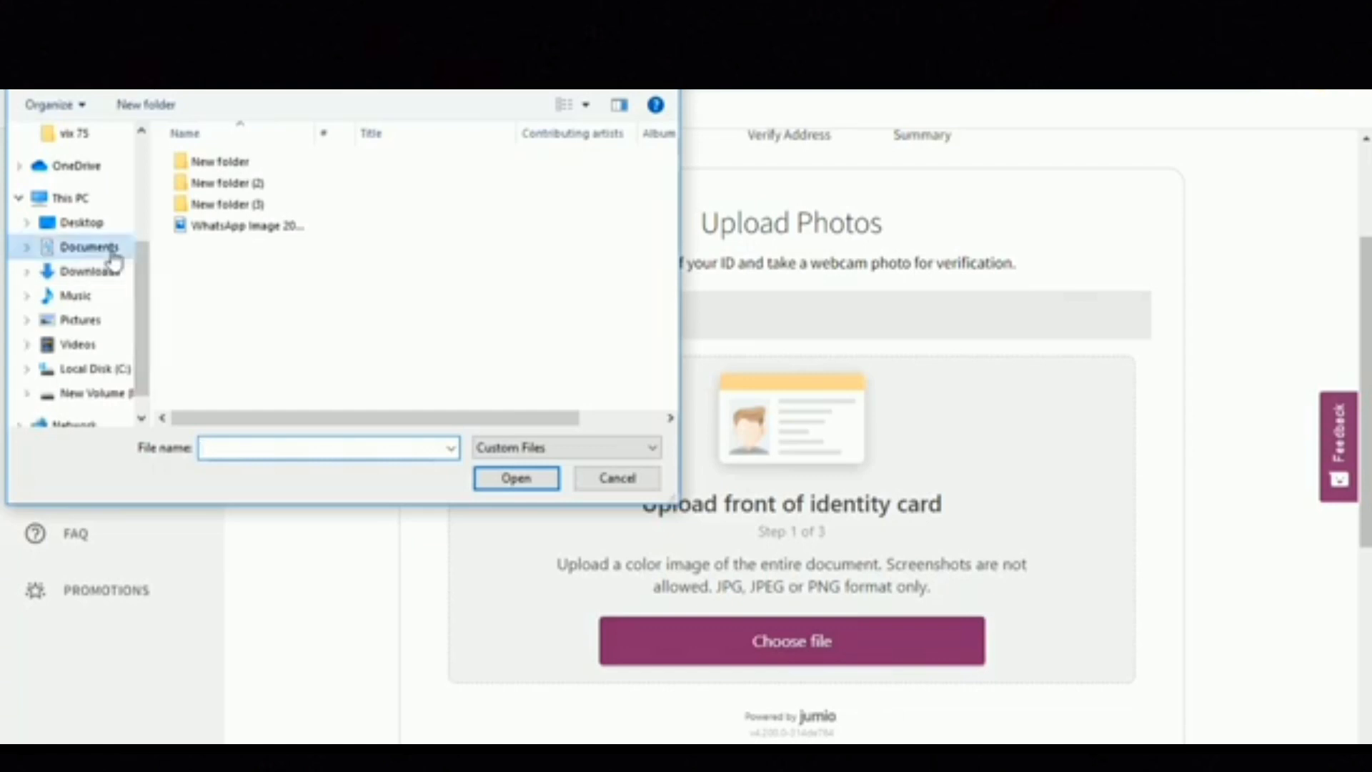
pyautogui.click(106, 247)
pyautogui.doubleClick(208, 205)
pyautogui.click(469, 170)
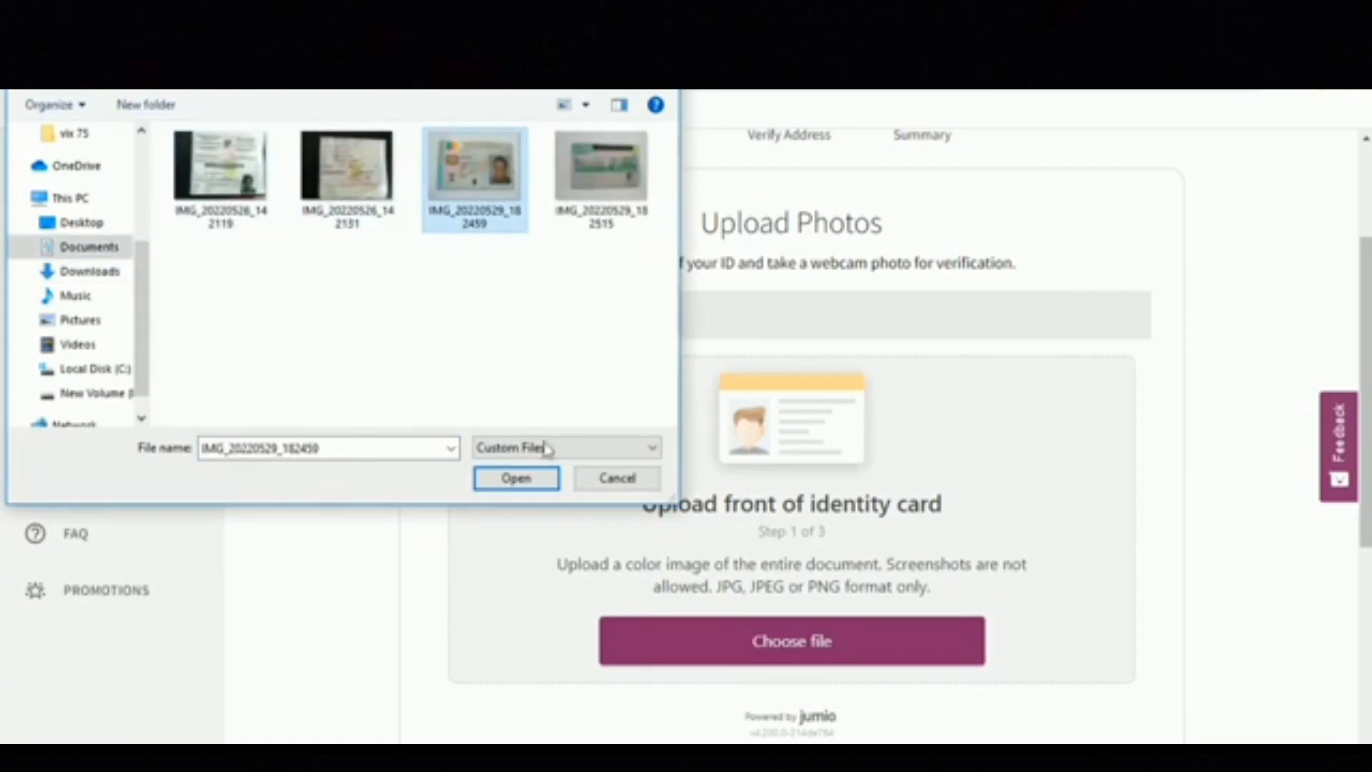
pyautogui.click(534, 479)
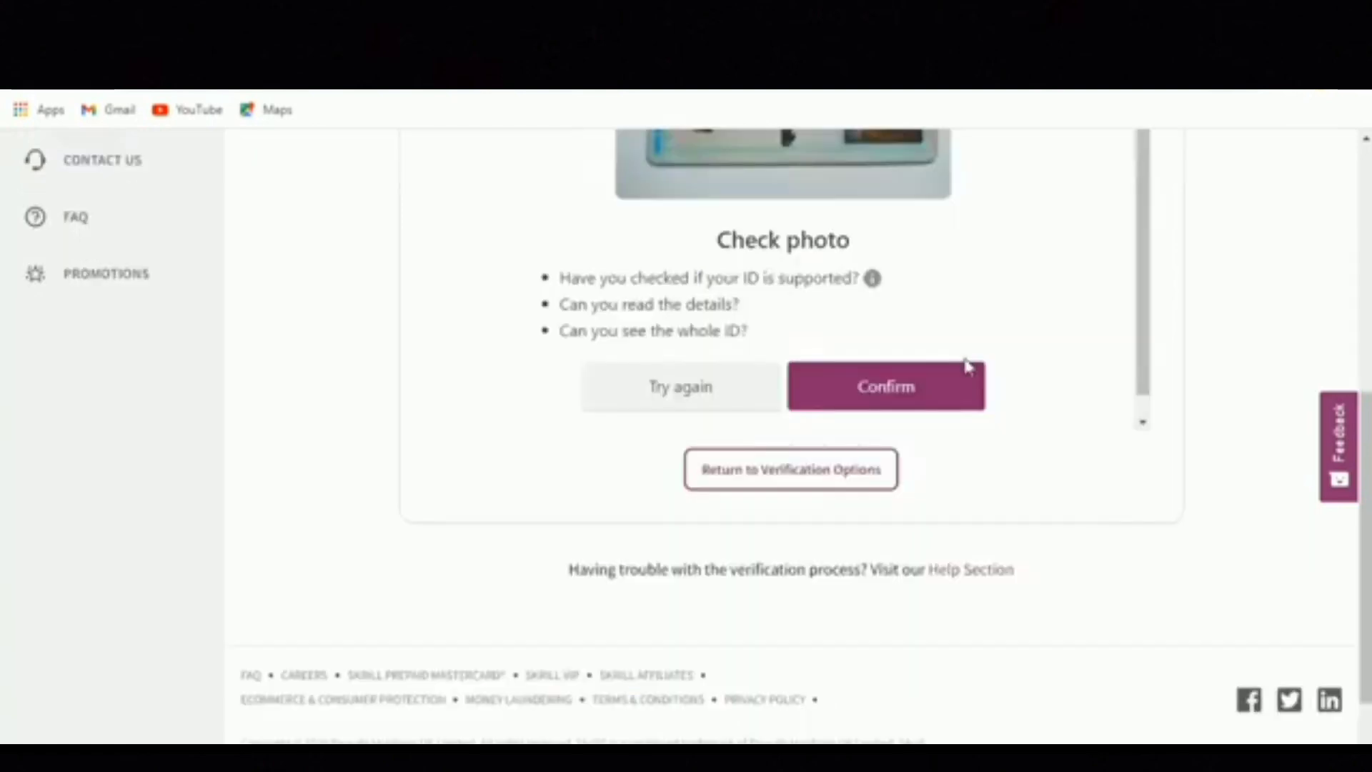
pyautogui.click(947, 378)
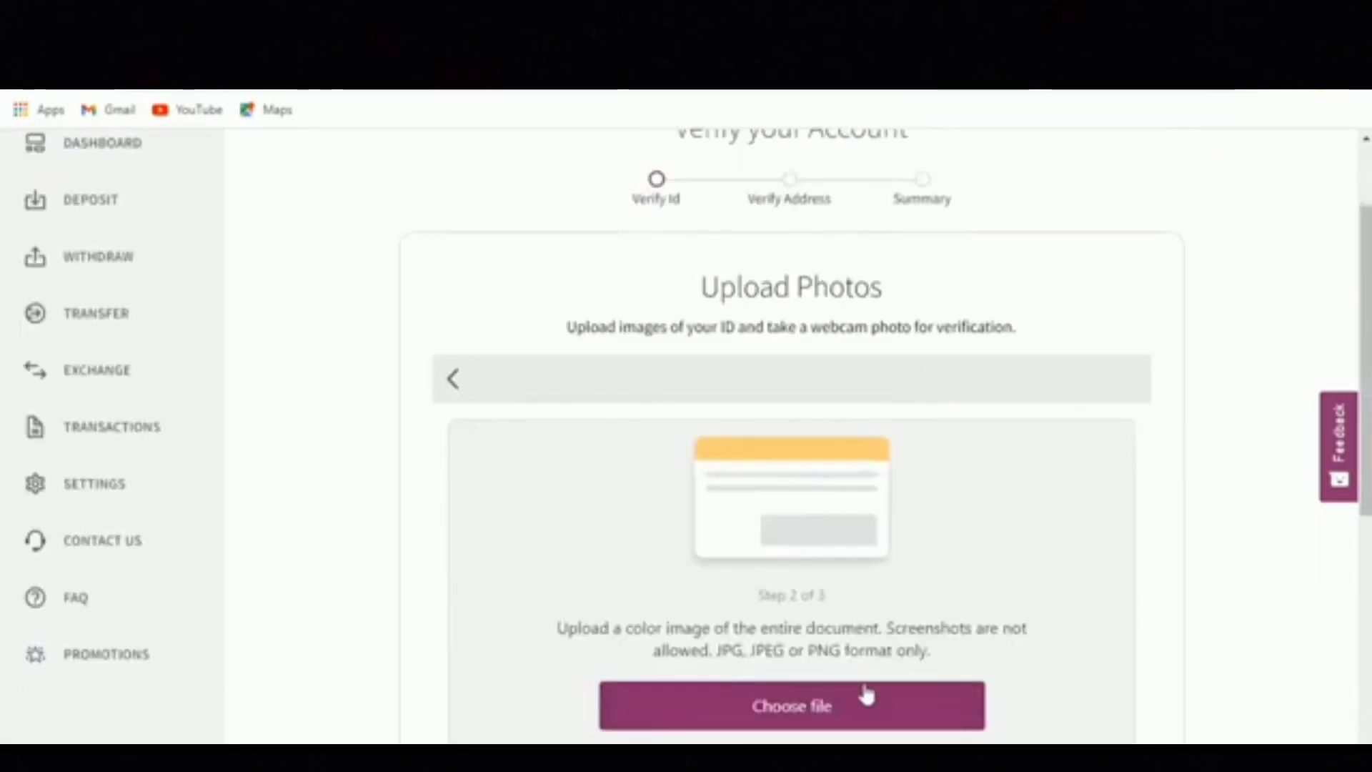
# Upload and confirm the card-back photo IMG_20220529_182515.
pyautogui.click(863, 710)
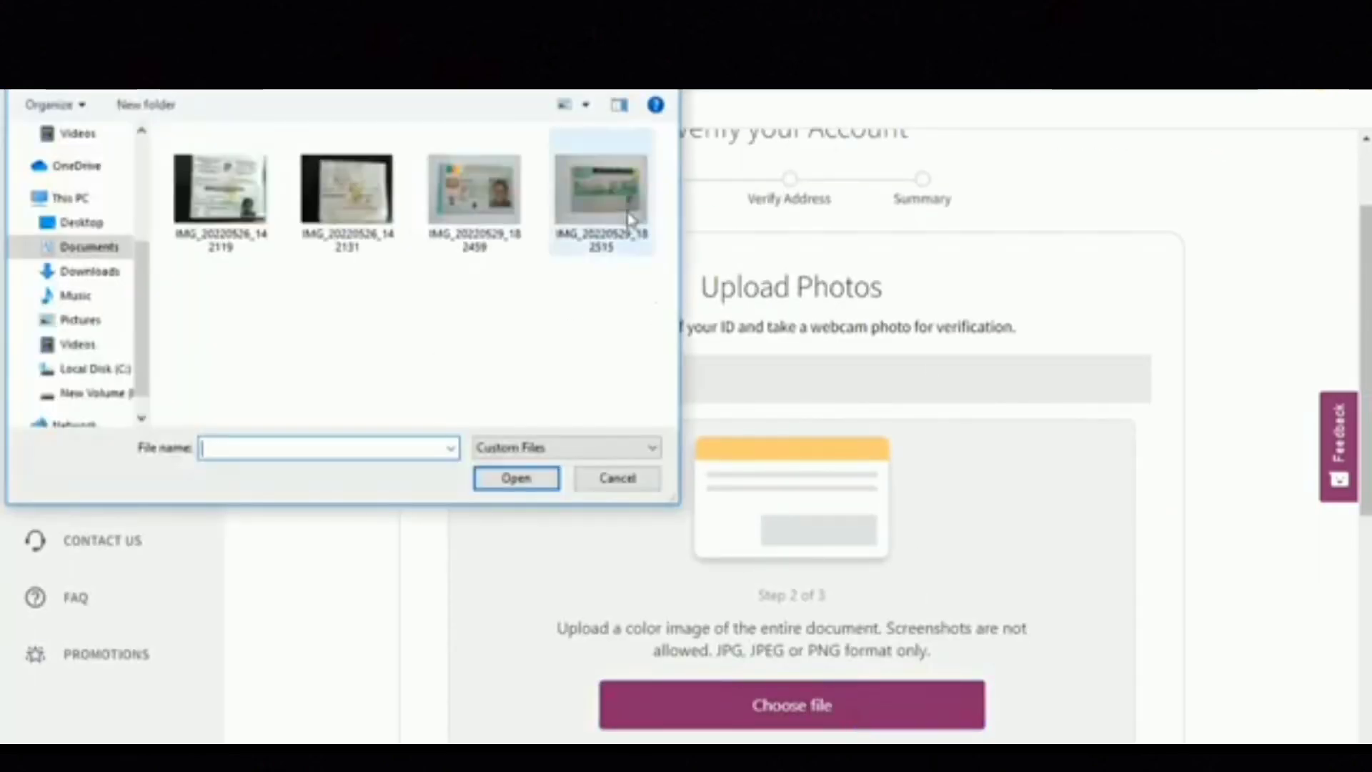
pyautogui.click(600, 183)
pyautogui.click(545, 483)
pyautogui.scroll(-2, 1157, 512)
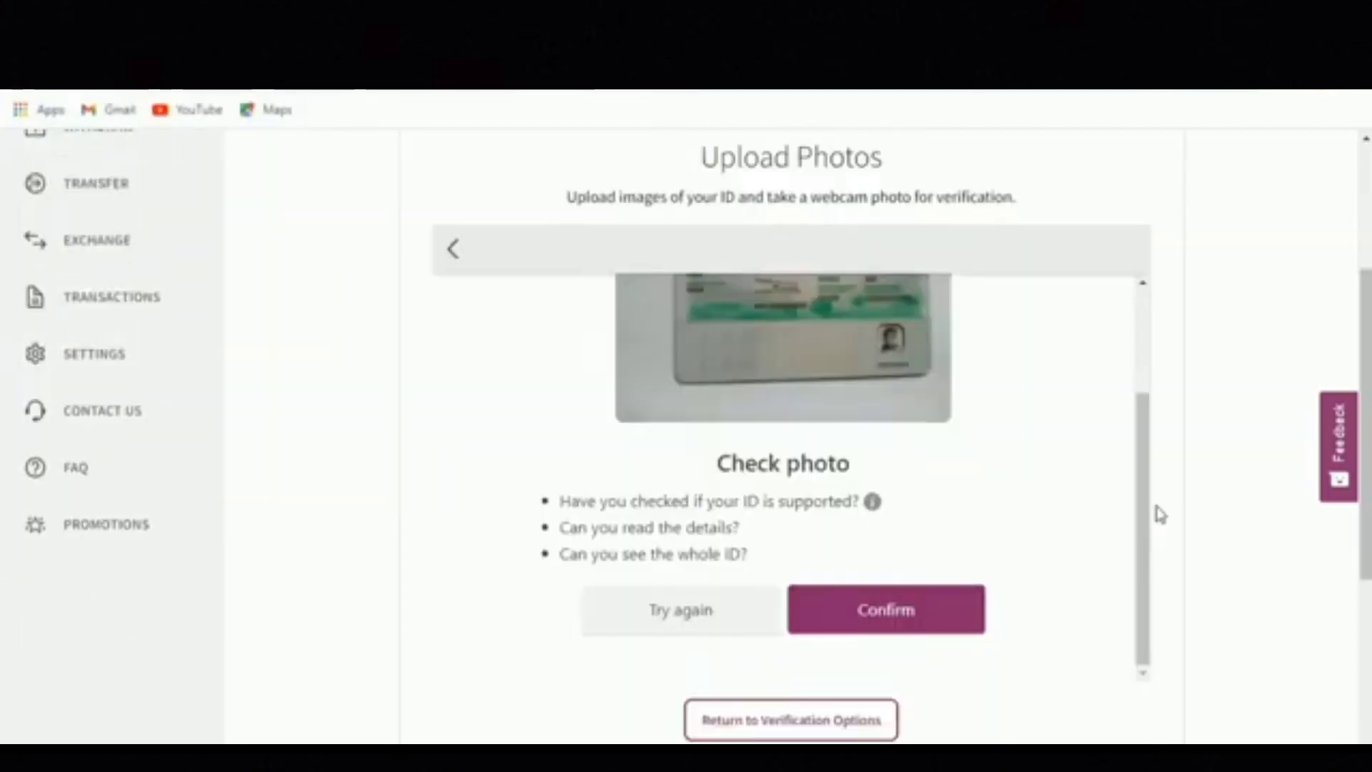
pyautogui.click(922, 615)
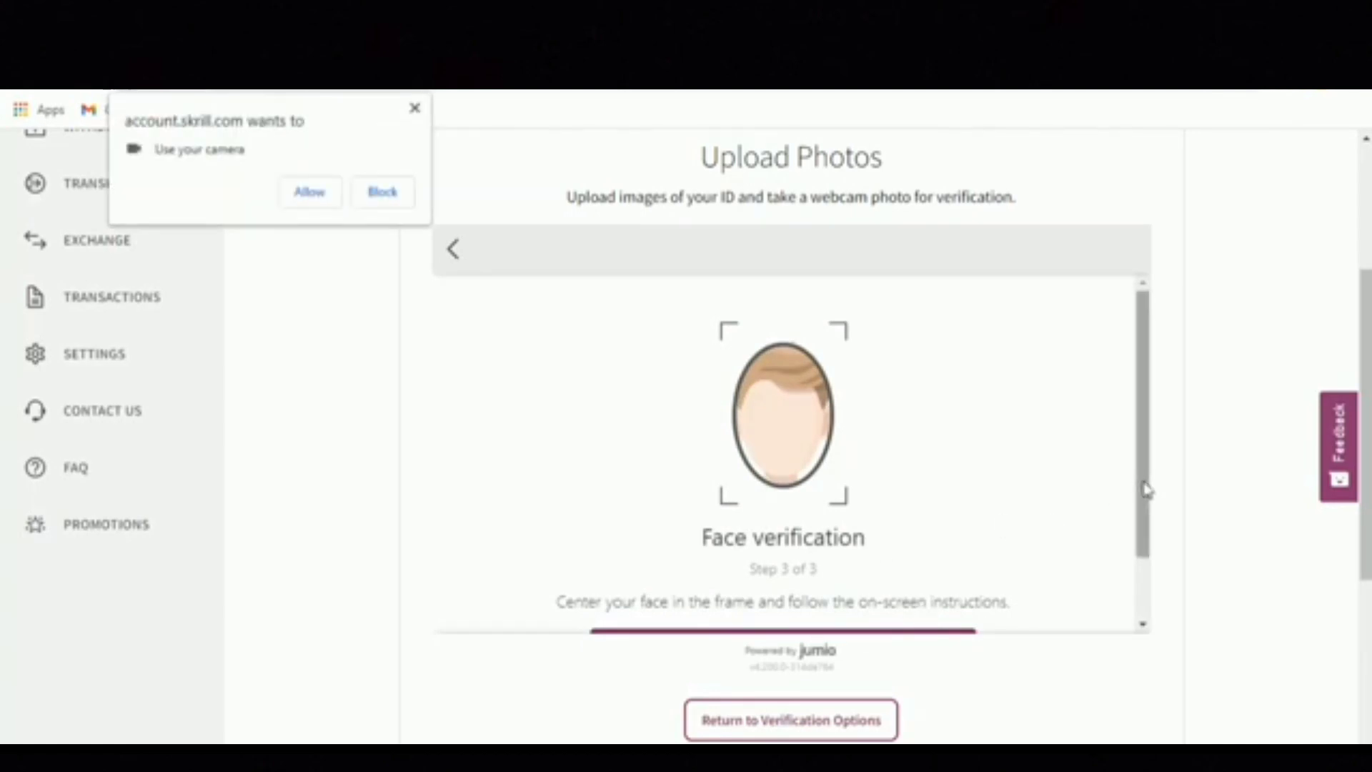
# Finish the webcam face capture and reach the Verify Address page.
pyautogui.moveTo(1143, 480); pyautogui.dragTo(1156, 540)
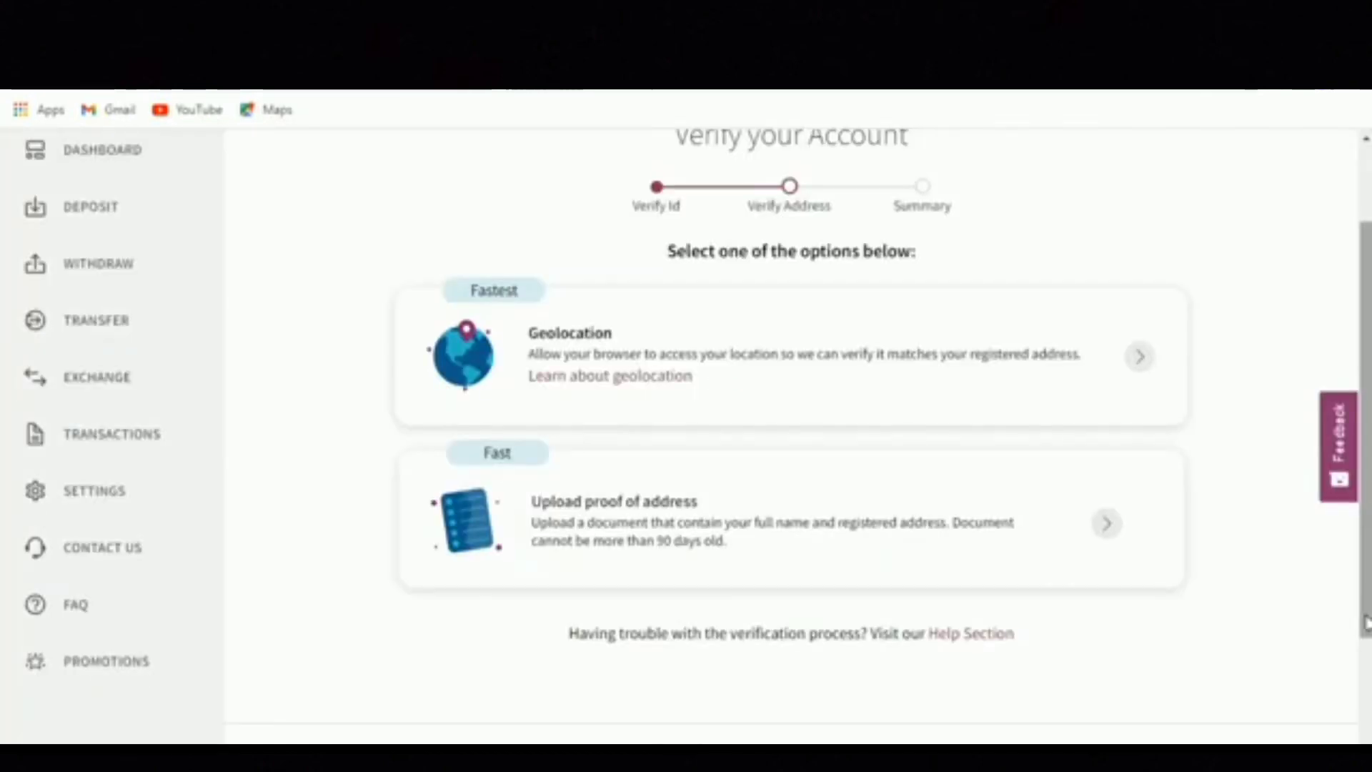
pyautogui.scroll(2, 712, 362)
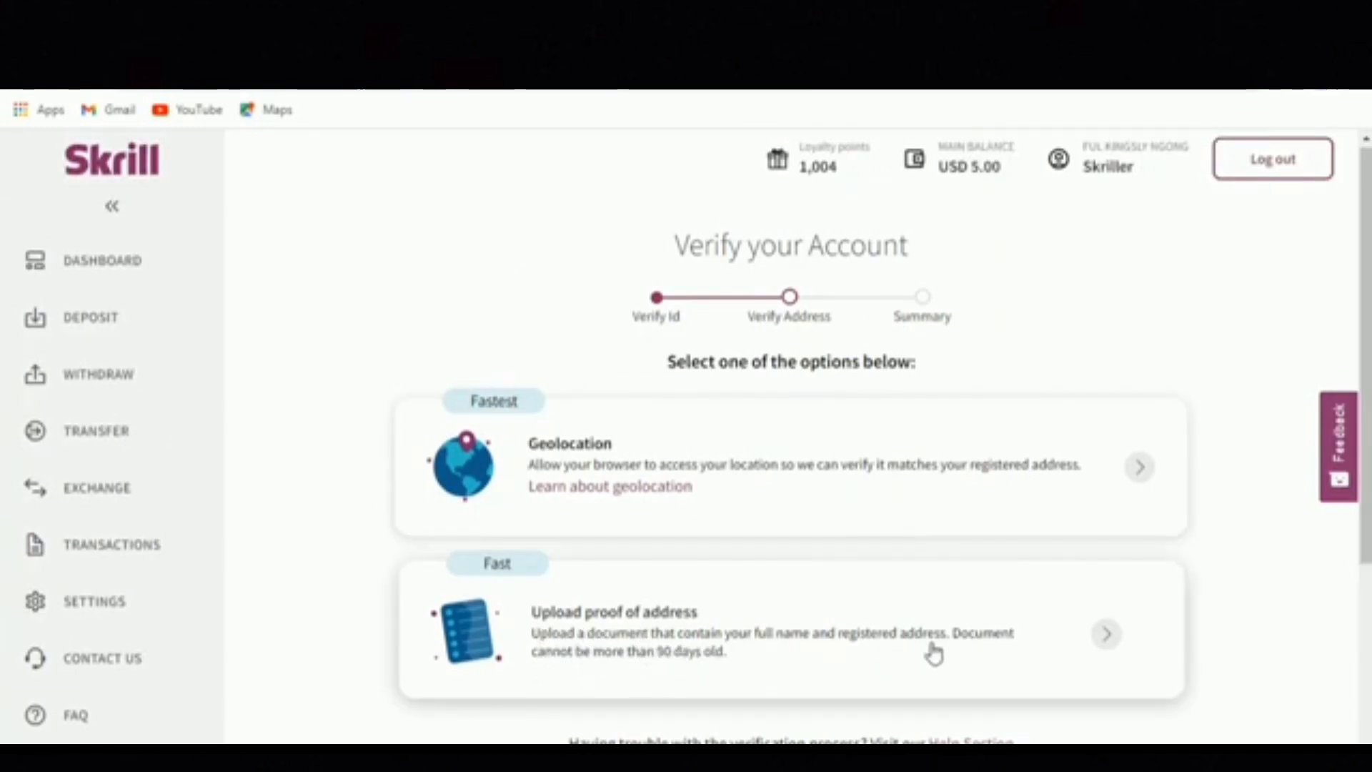
# Choose to upload proof of address as a Bank statement and continue to its upload page.
pyautogui.click(633, 646)
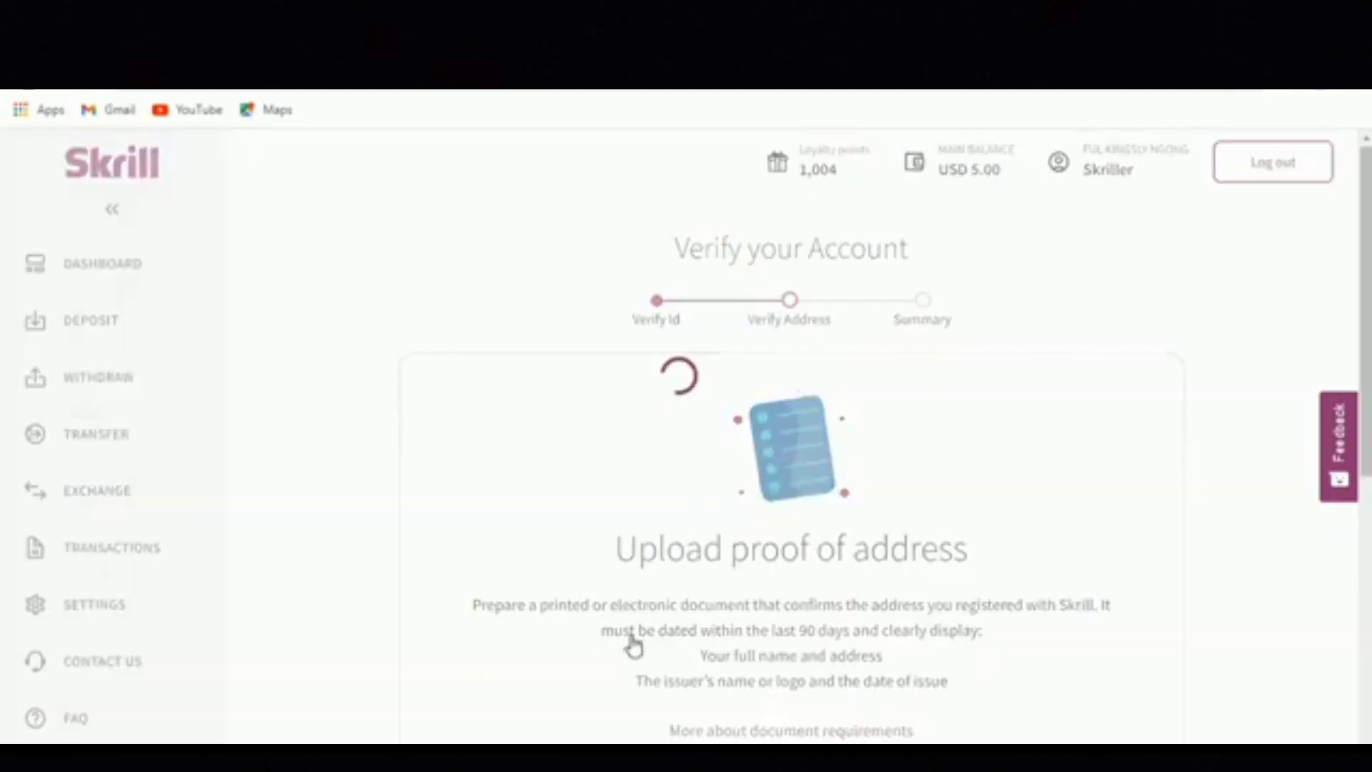
pyautogui.scroll(-3, 1084, 481)
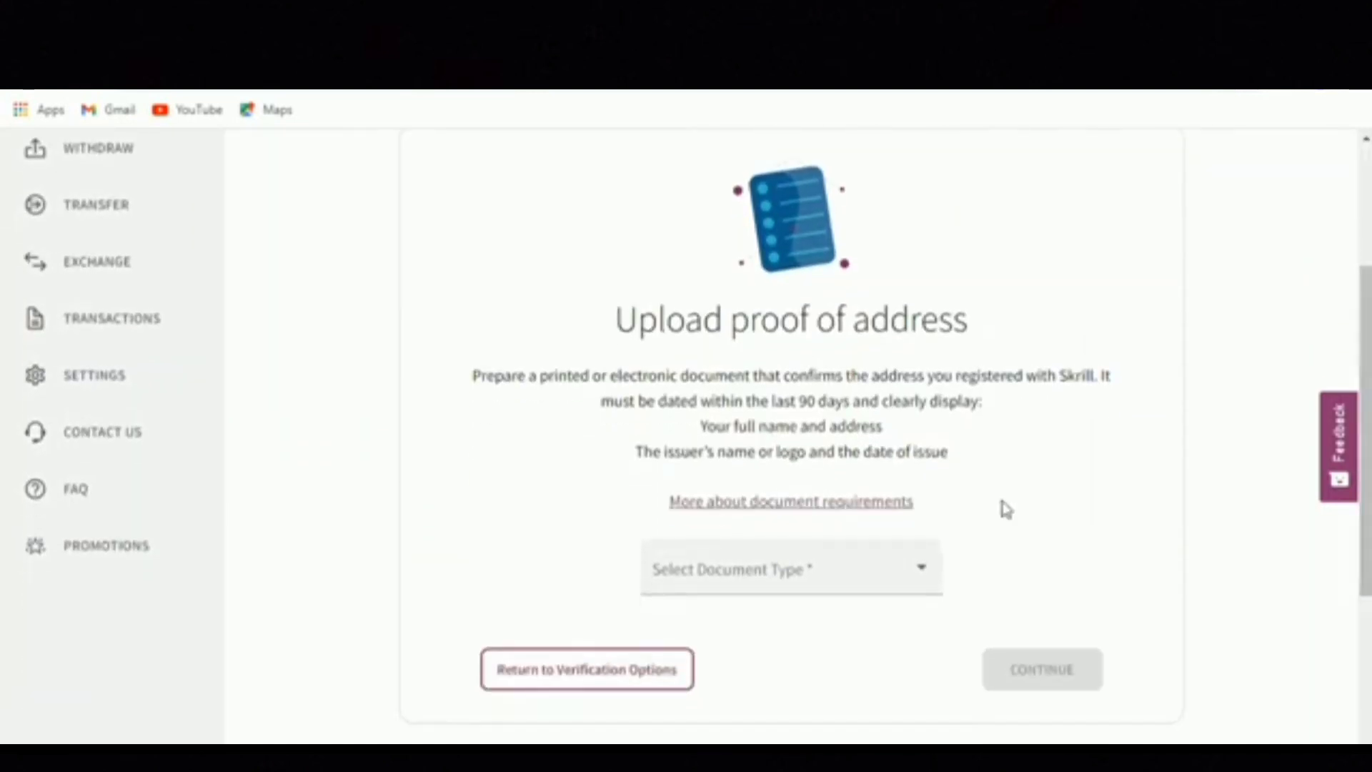
pyautogui.click(927, 571)
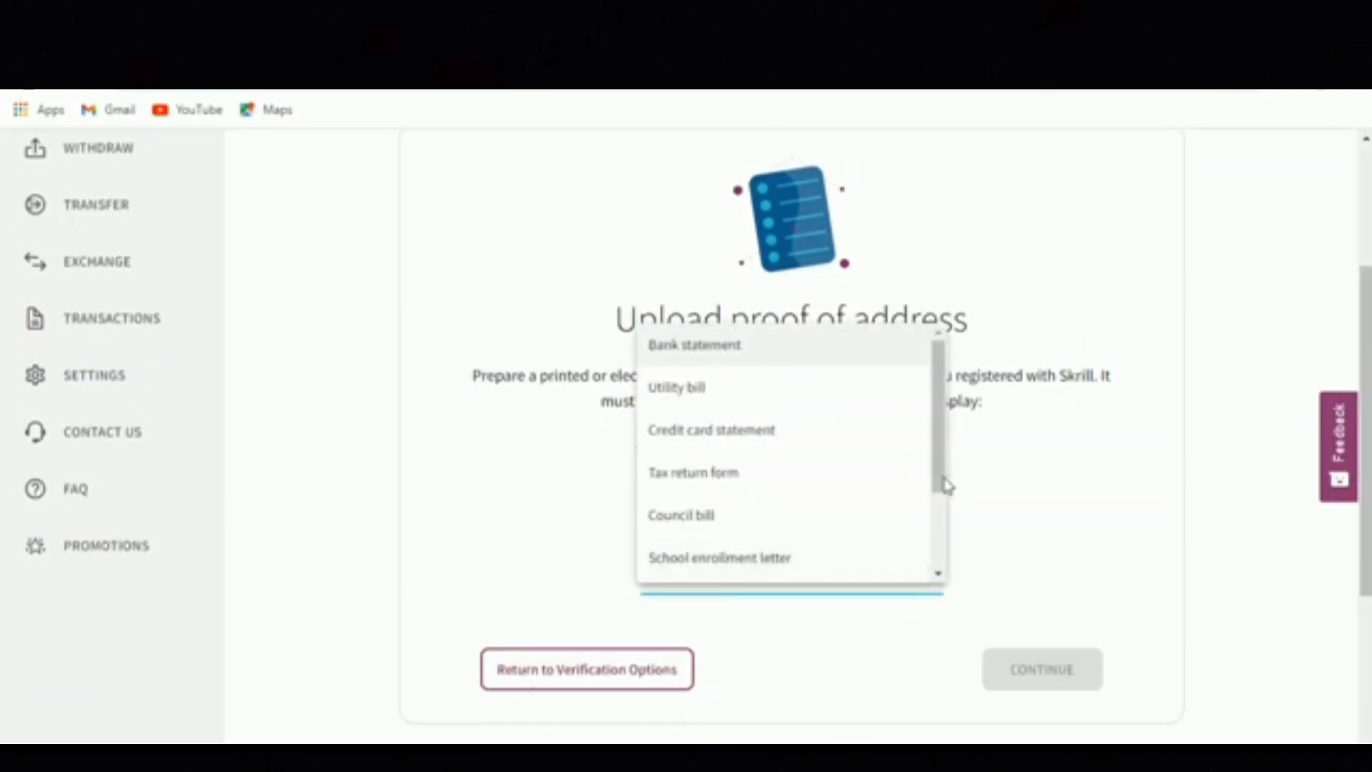
pyautogui.moveTo(943, 481)
pyautogui.mouseDown()
pyautogui.moveTo(953, 585)
pyautogui.moveTo(943, 474)
pyautogui.mouseUp()
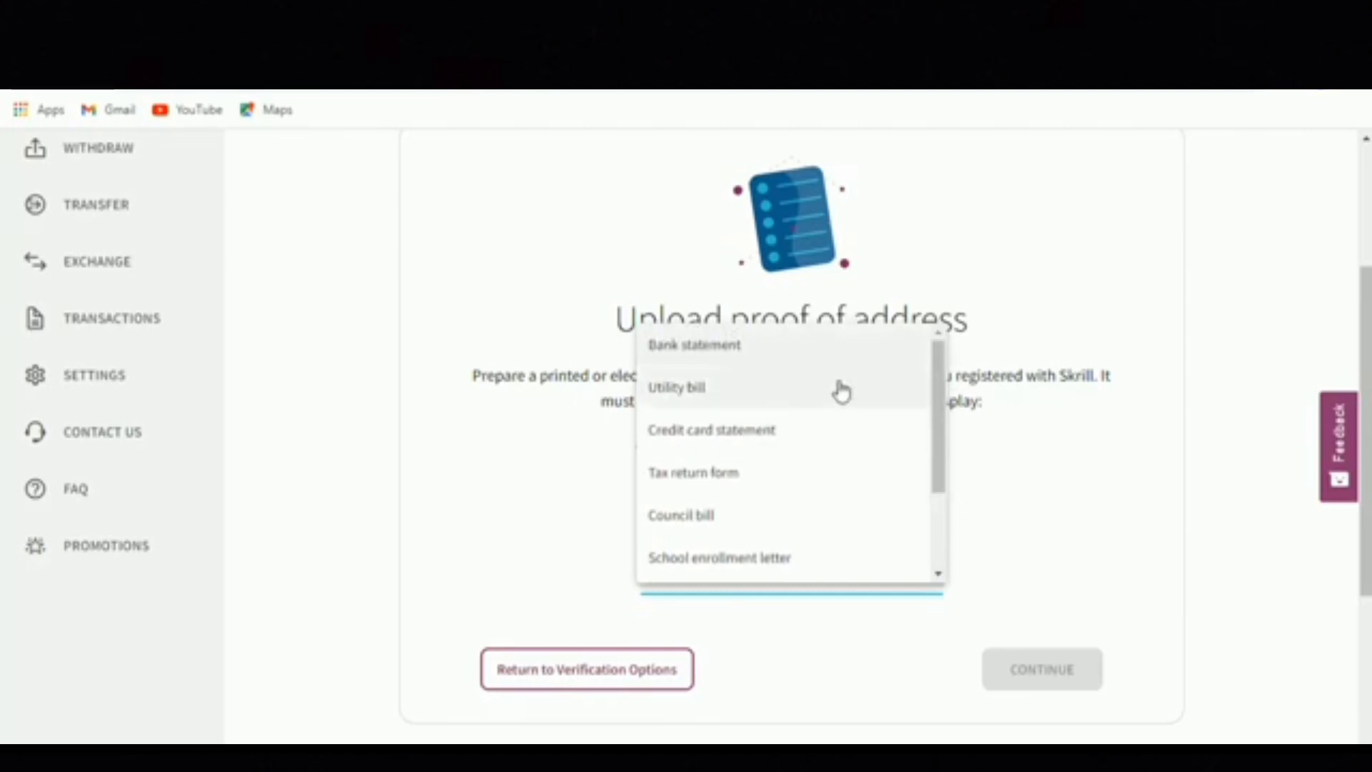
pyautogui.click(804, 360)
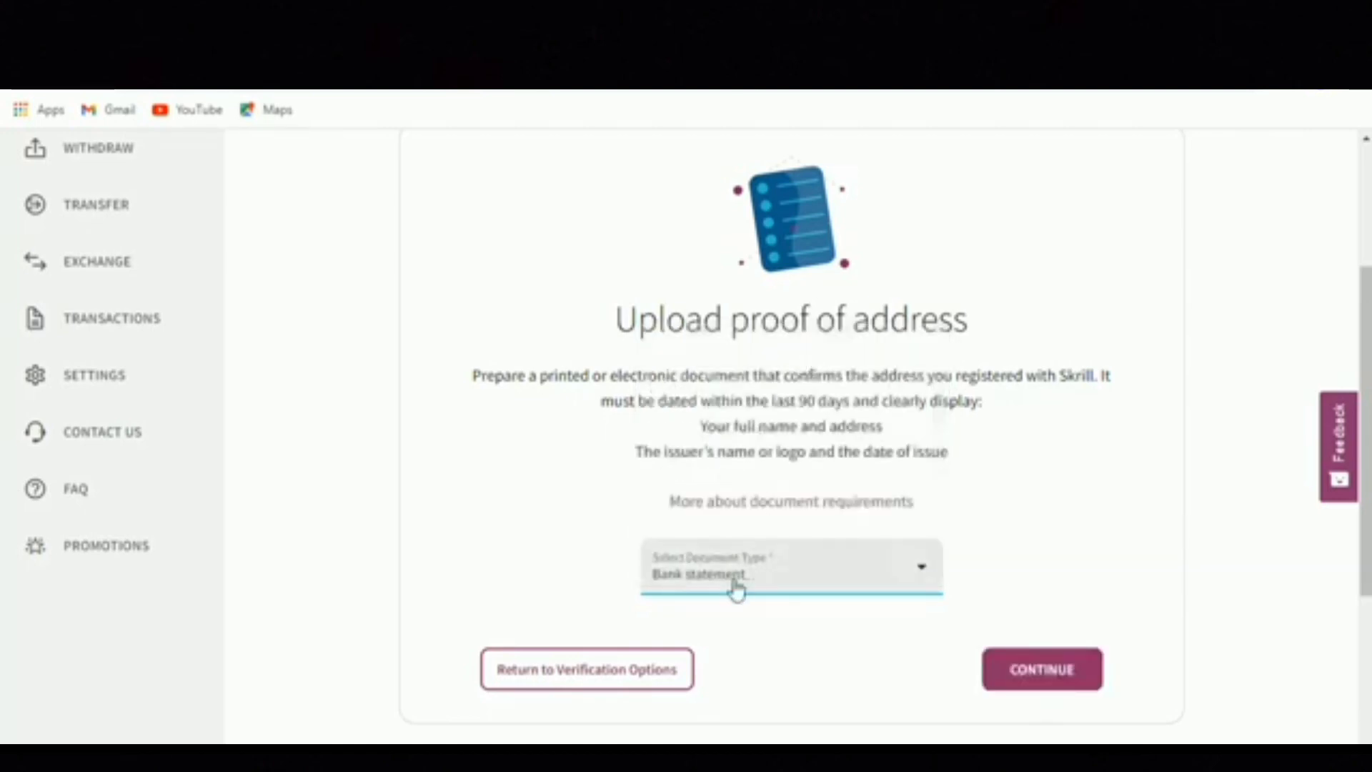
pyautogui.click(1041, 669)
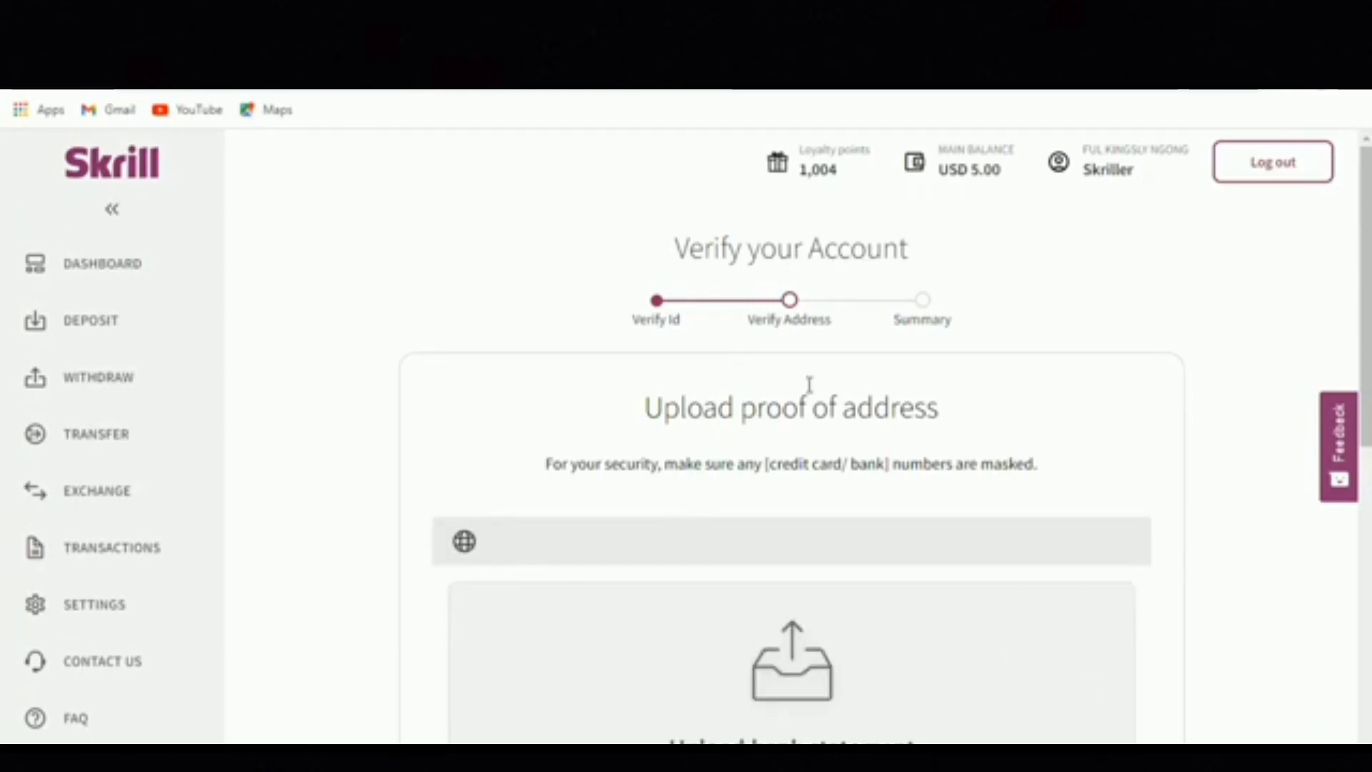
# Upload the bank statement PDF as the proof-of-address file.
pyautogui.scroll(-4, 1364, 296)
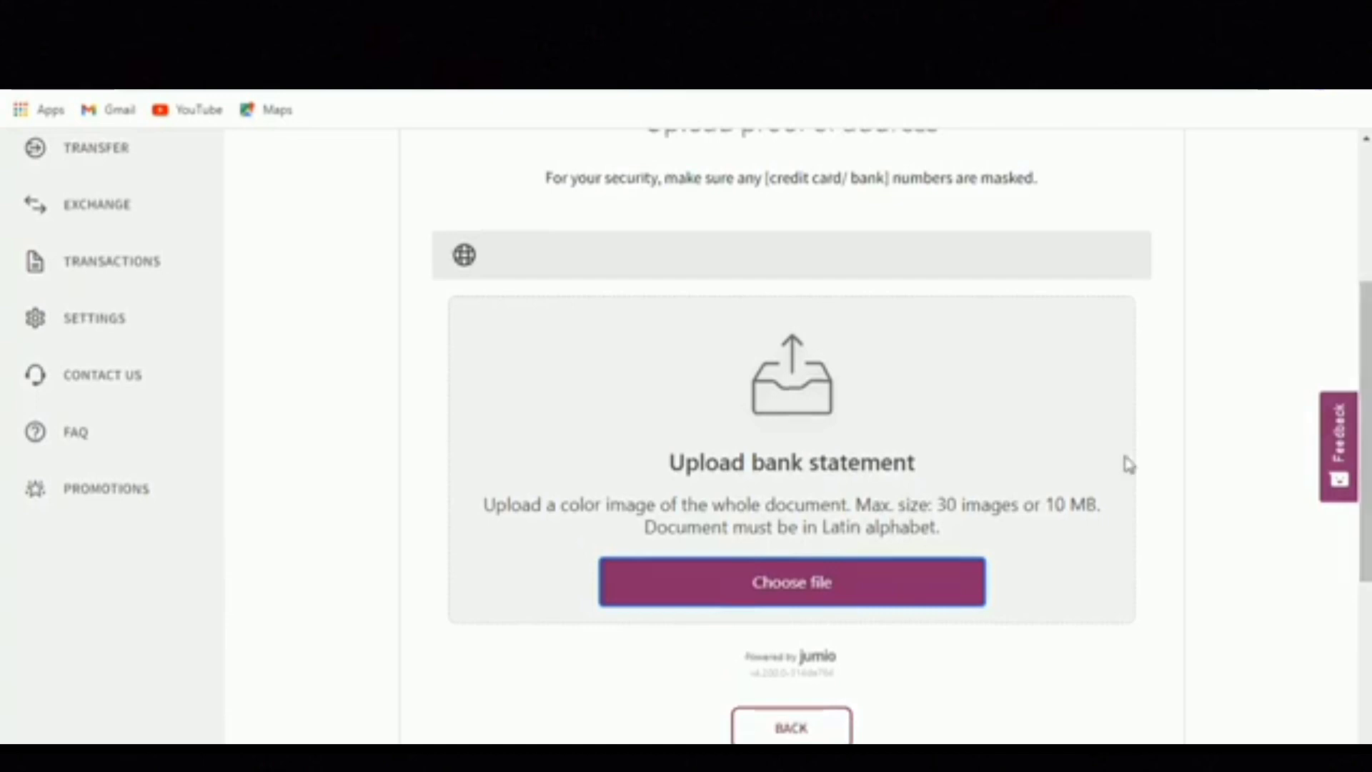
pyautogui.click(934, 587)
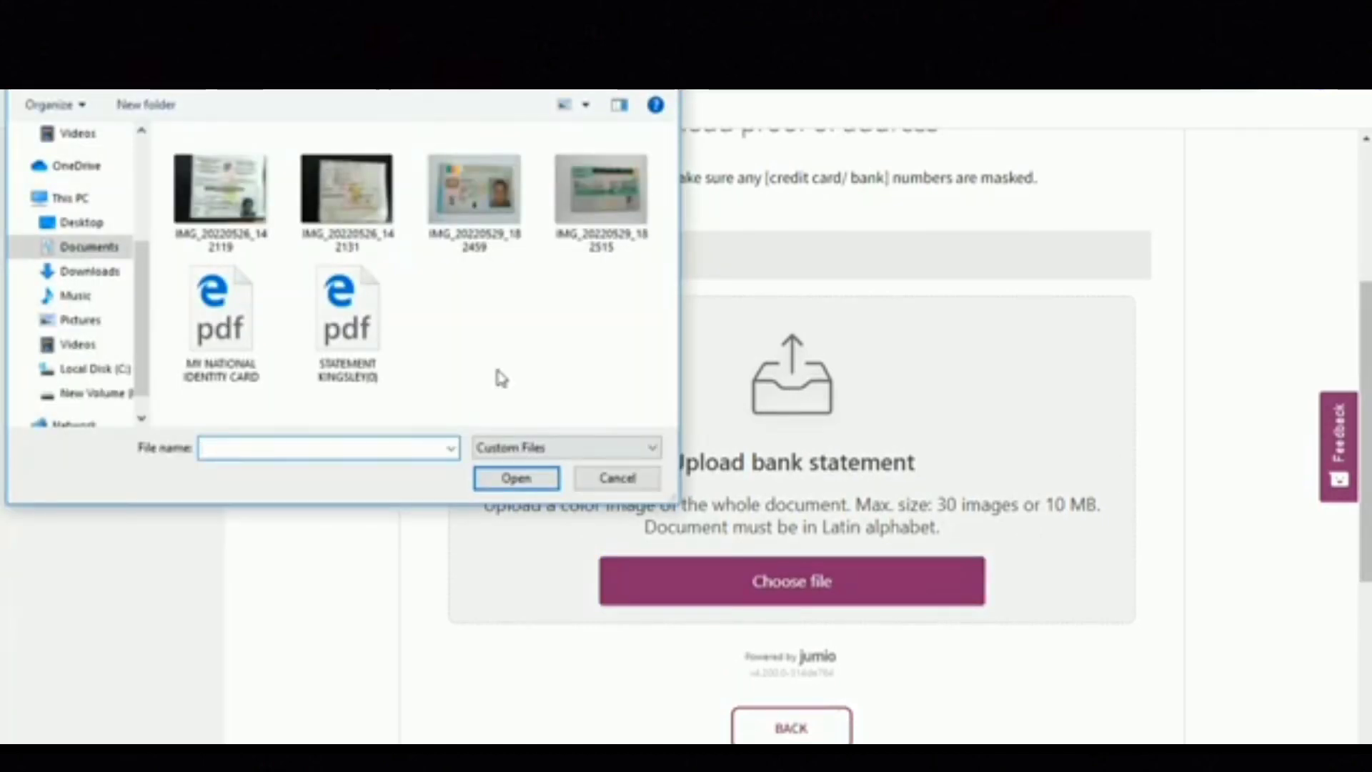
pyautogui.click(348, 325)
pyautogui.click(508, 479)
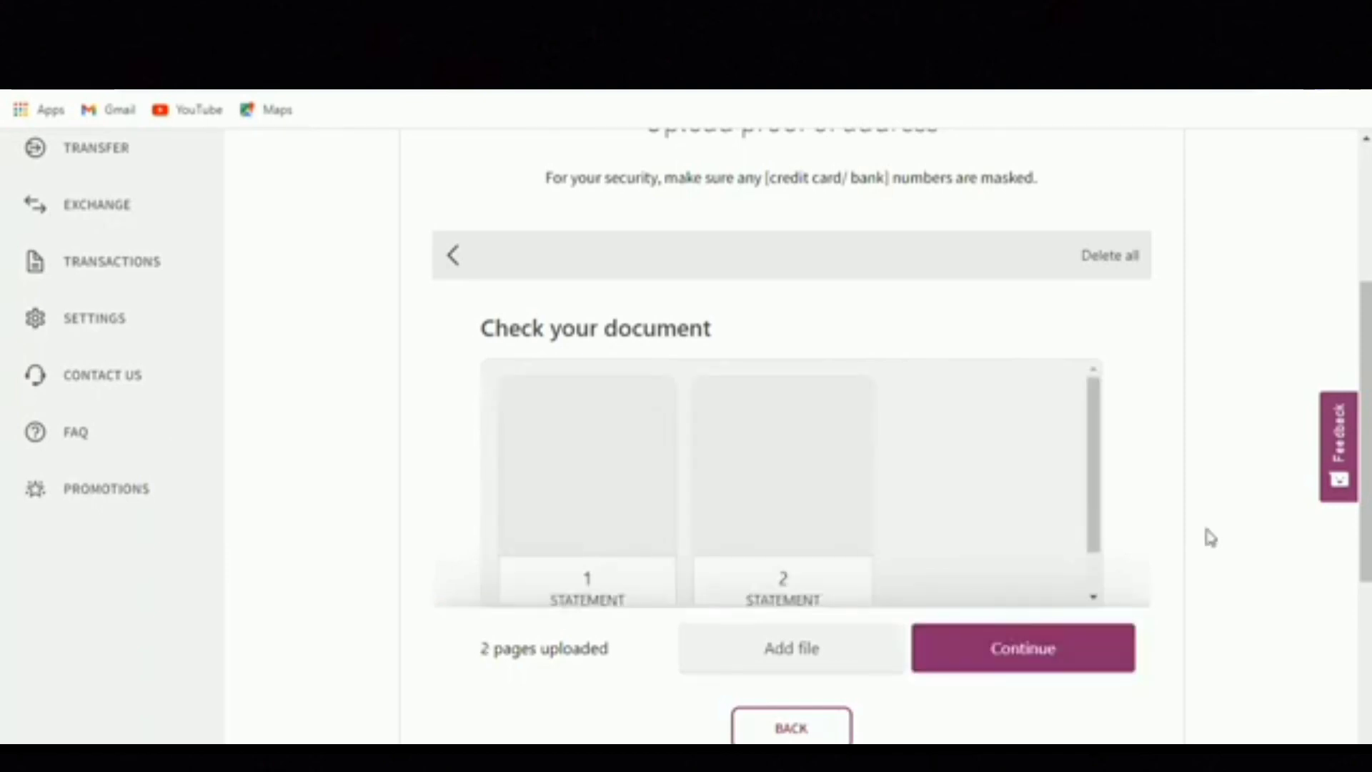
# Confirm the two uploaded statement pages to submit the address for review.
pyautogui.moveTo(1359, 338); pyautogui.dragTo(1350, 286)
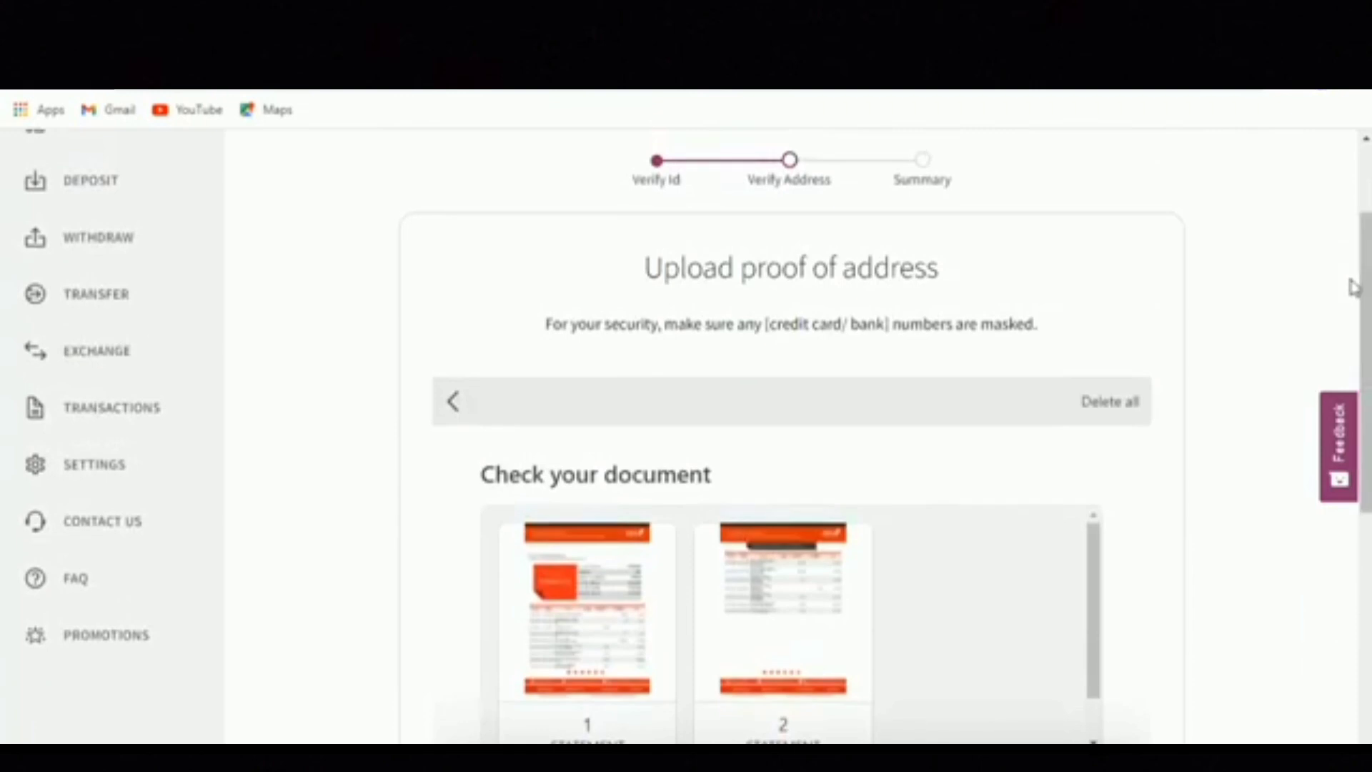
pyautogui.scroll(-3, 1127, 508)
pyautogui.click(1070, 551)
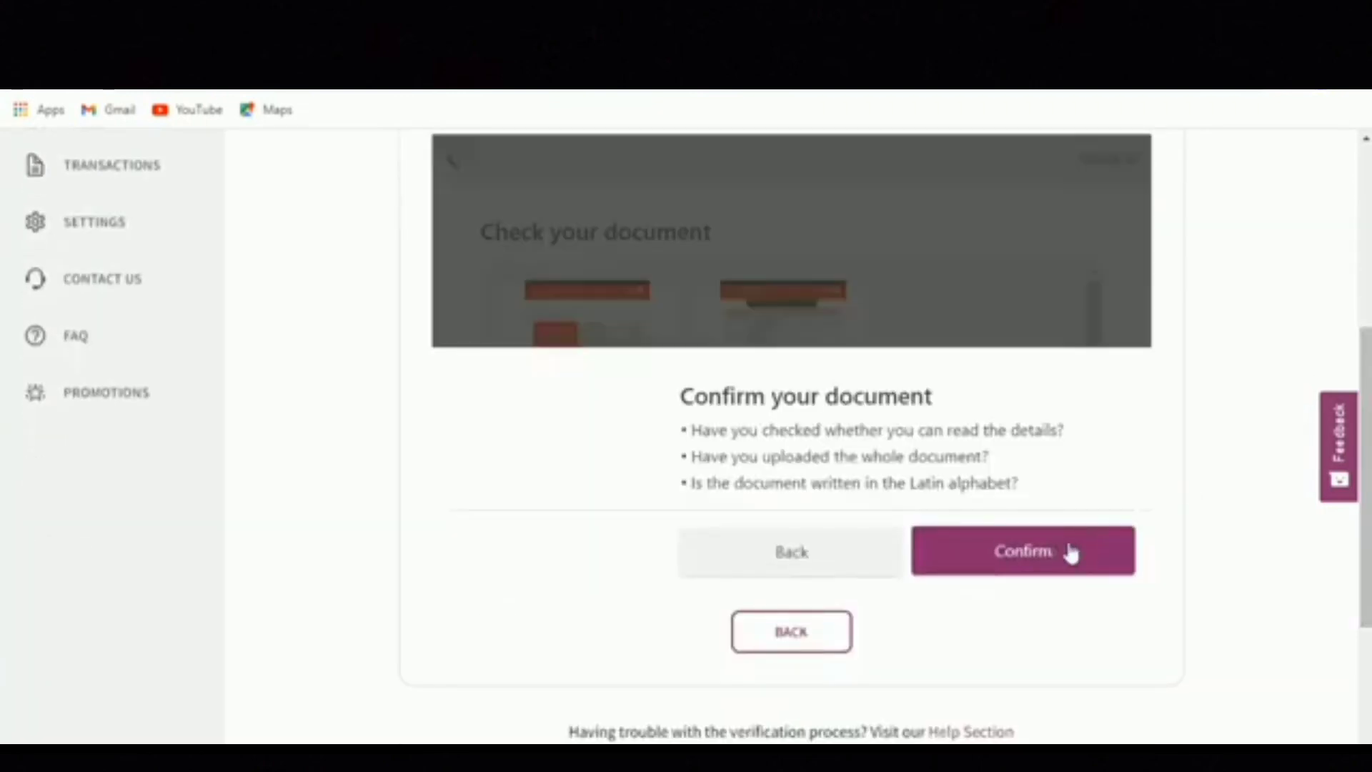
pyautogui.click(1069, 551)
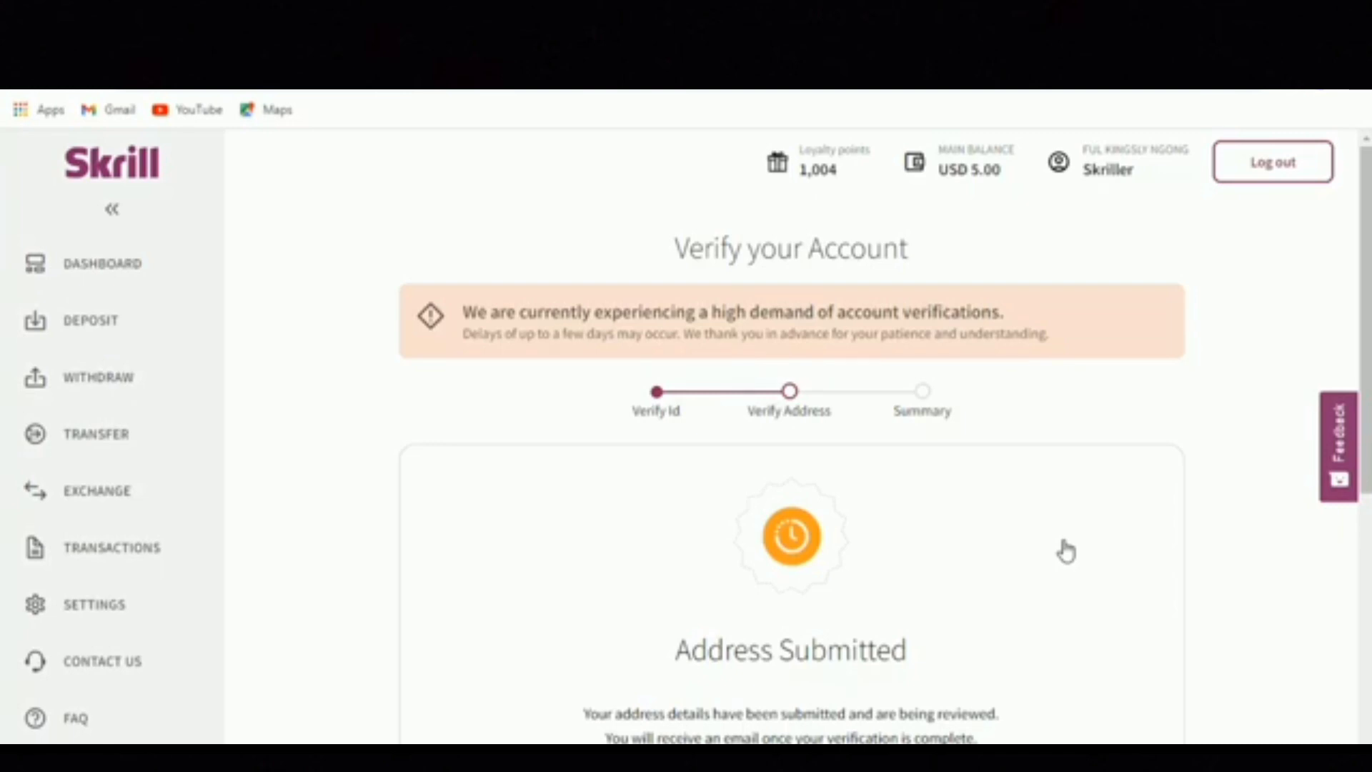
pyautogui.moveTo(1364, 322); pyautogui.dragTo(1365, 465)
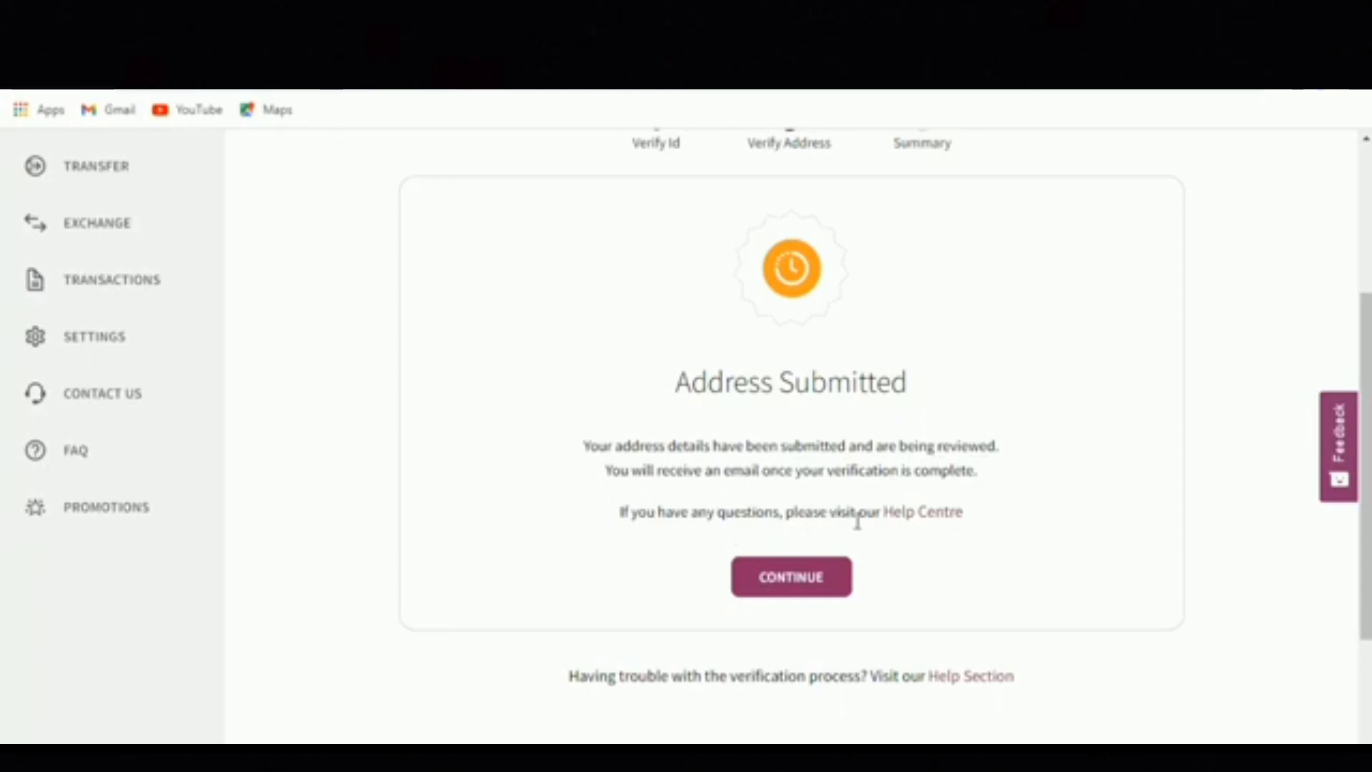
pyautogui.scroll(1, 727, 520)
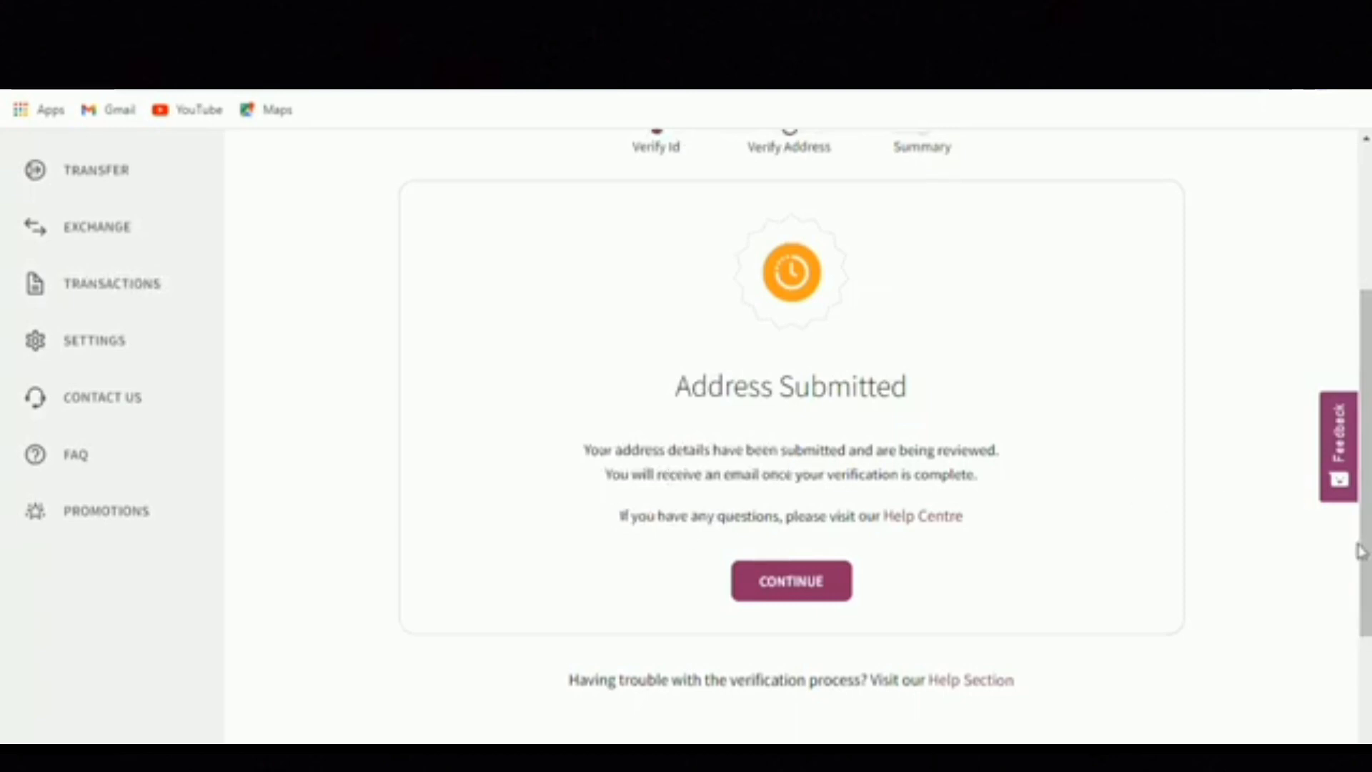
pyautogui.moveTo(1361, 550); pyautogui.dragTo(1363, 410)
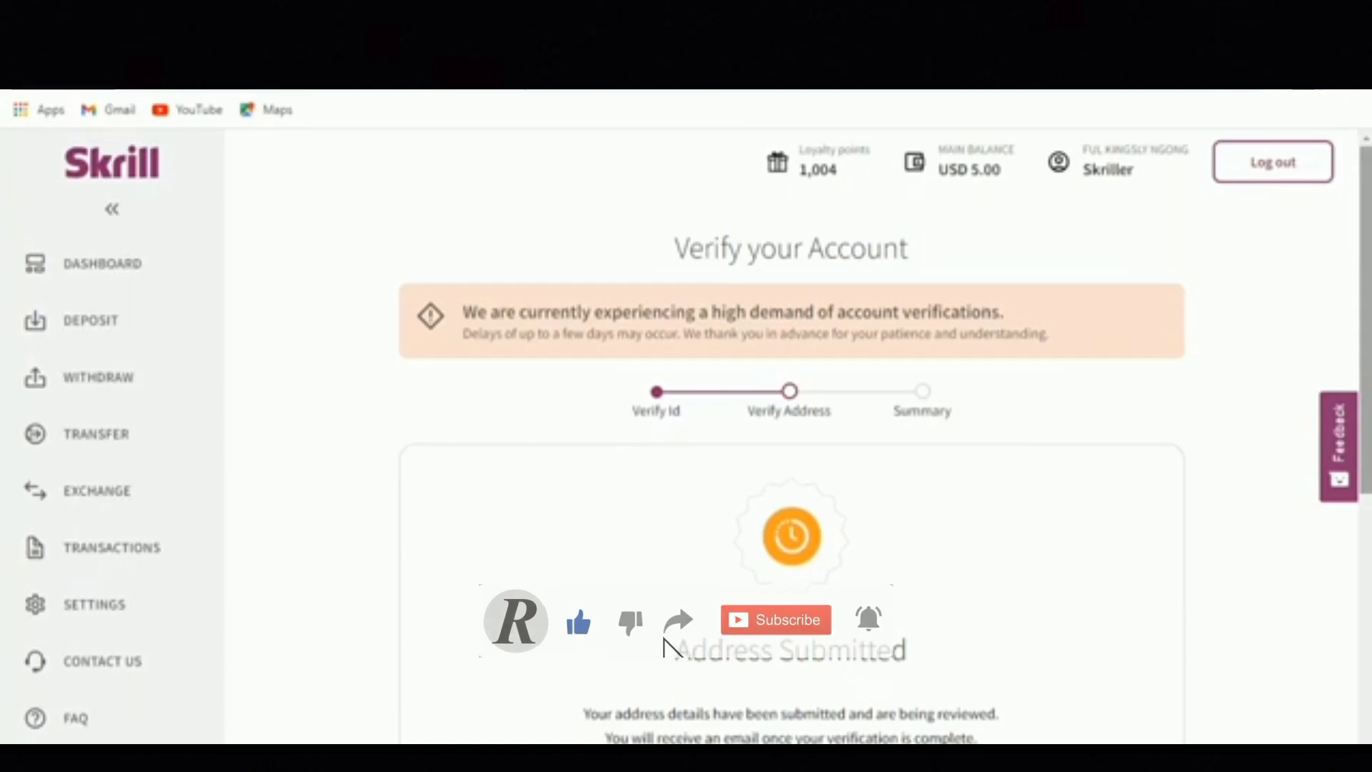